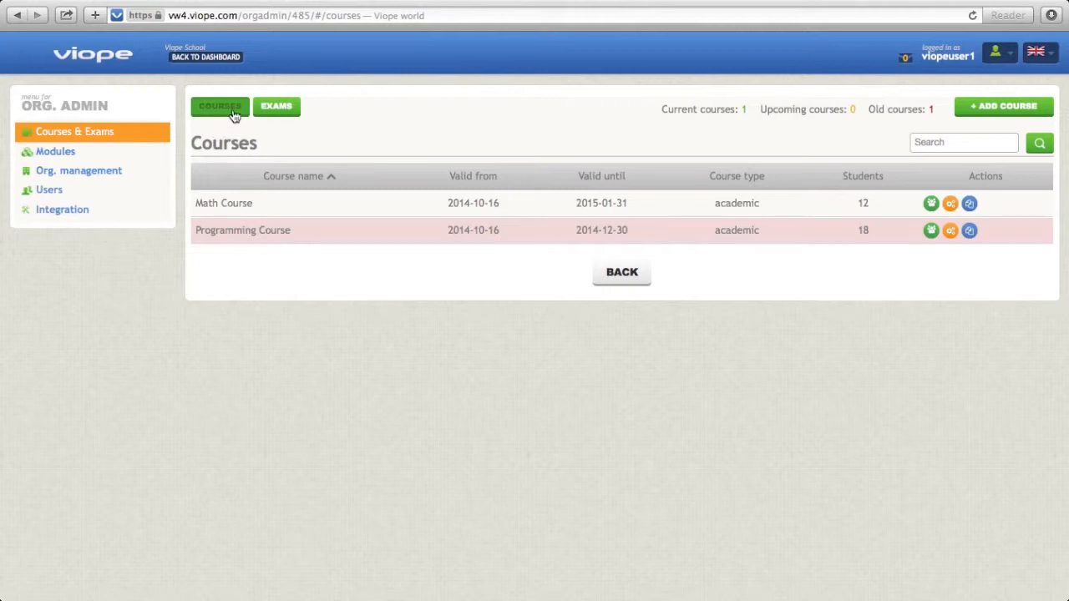
Start a new academic course from the Basic Arithmetics template after checking the exams list.
left_click(278, 114)
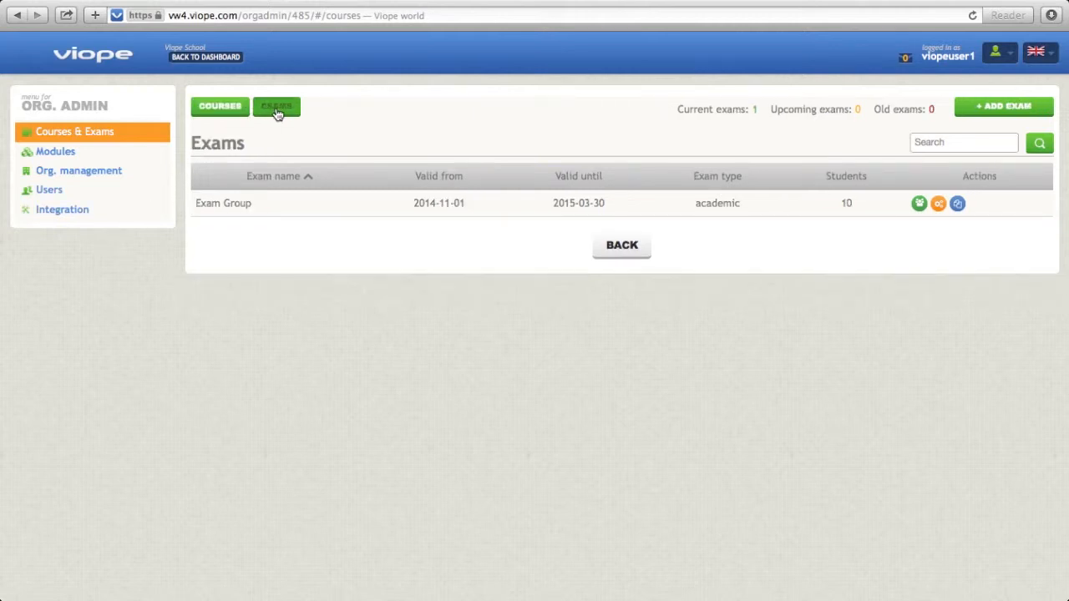
left_click(220, 107)
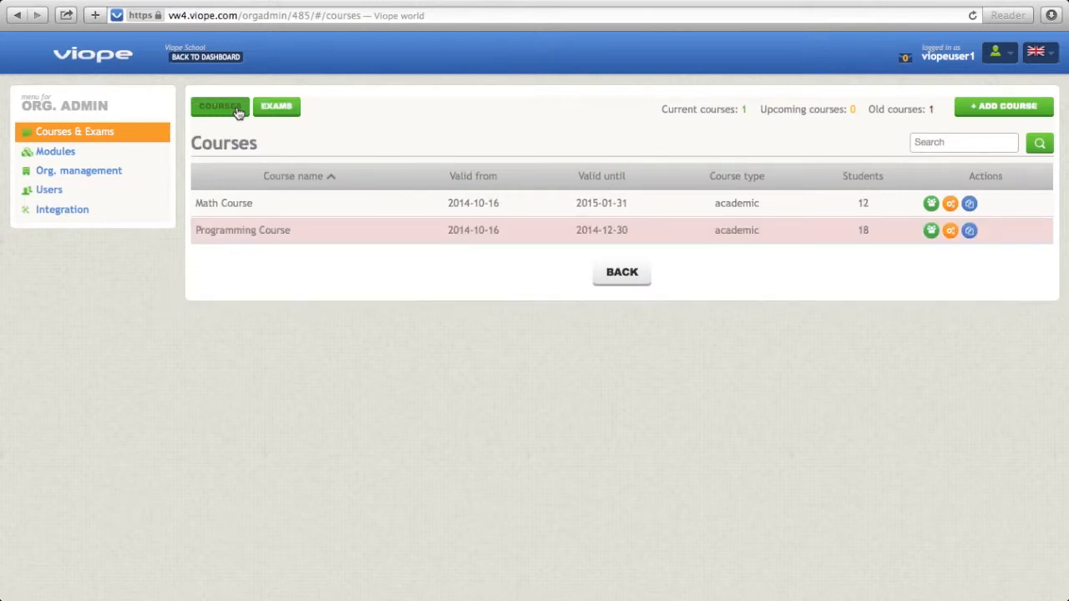
left_click(974, 113)
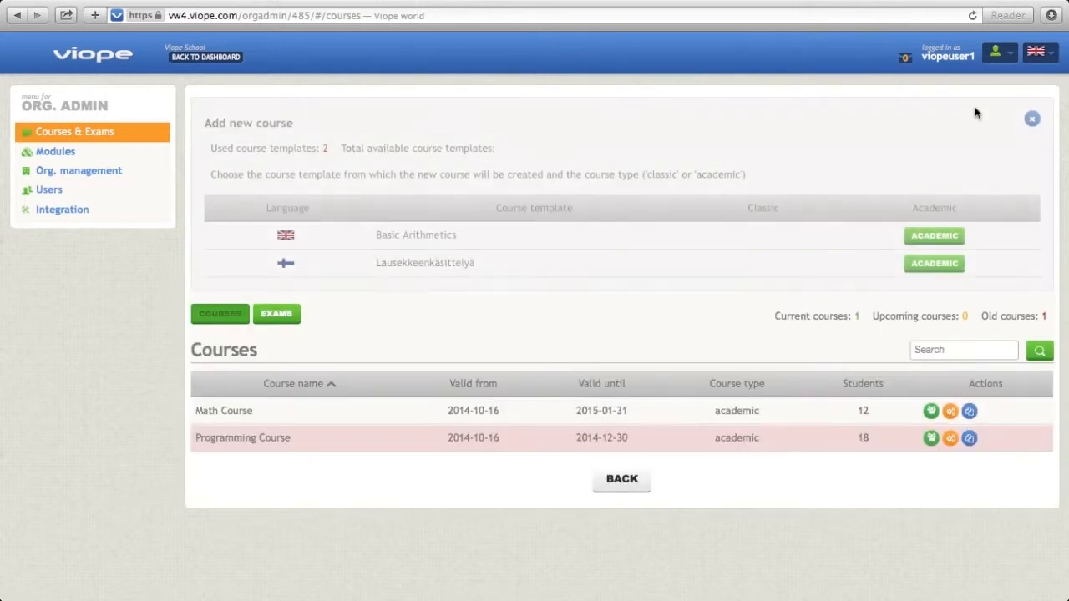
left_click(948, 239)
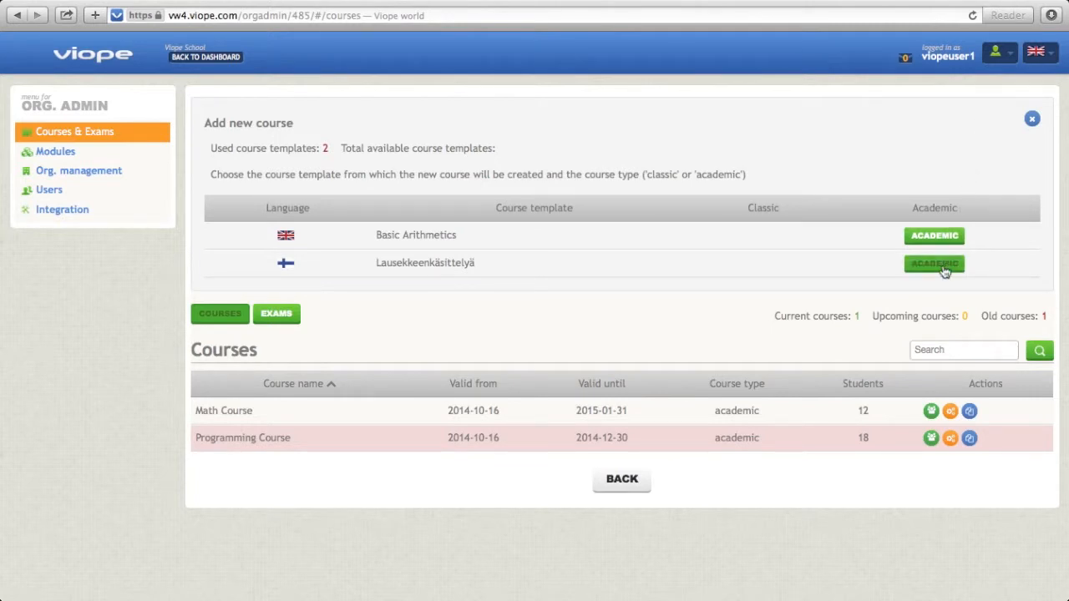
left_click(944, 243)
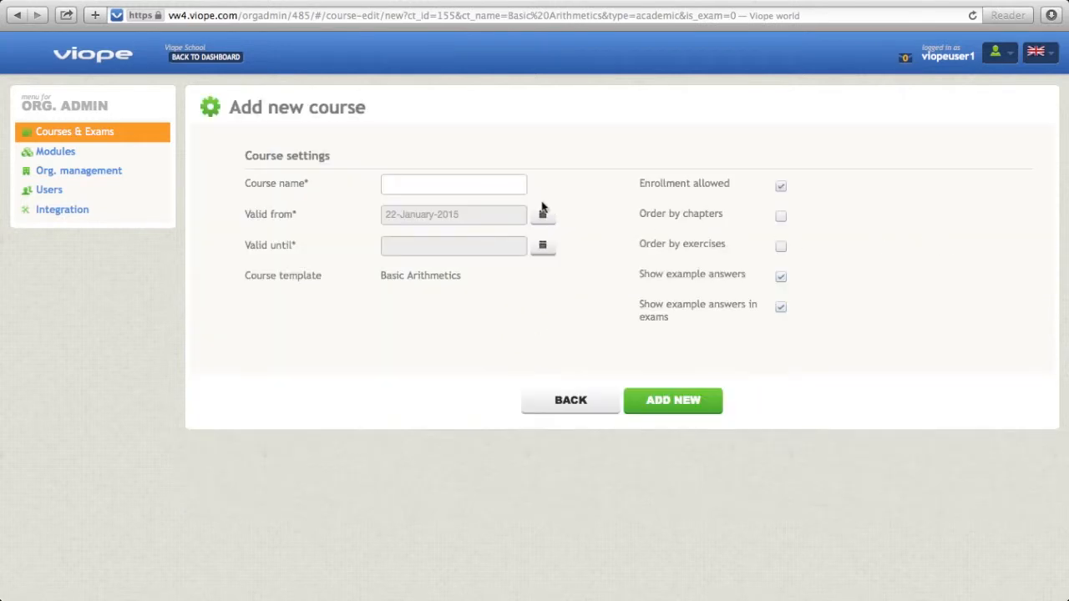
Name the course Basic Arithmetics and set its start date to 22 January 2015.
left_click(516, 187)
type("Basic Arithmetics")
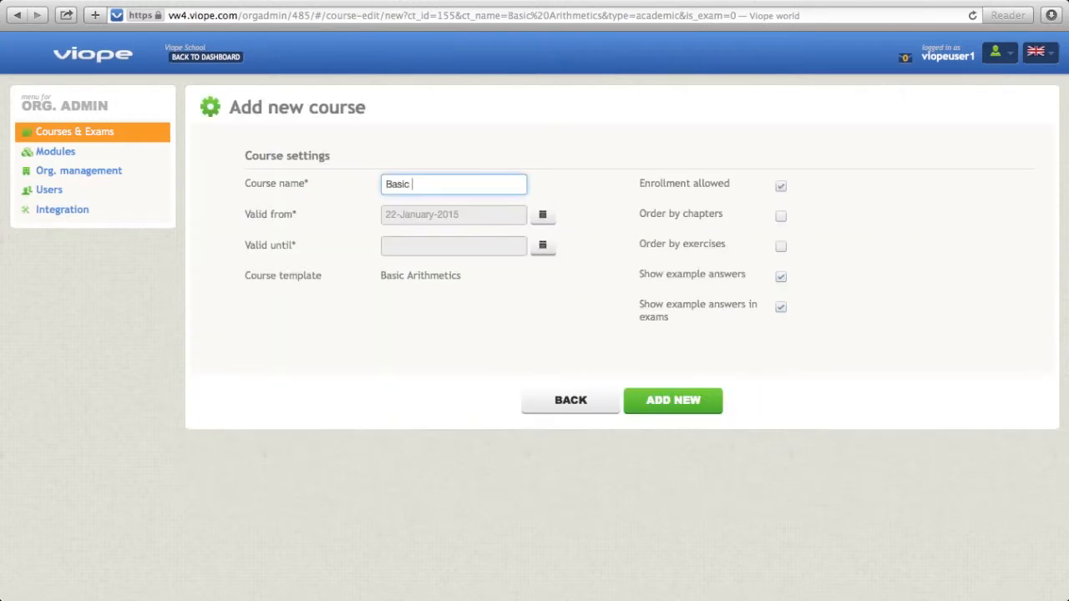
left_click(542, 215)
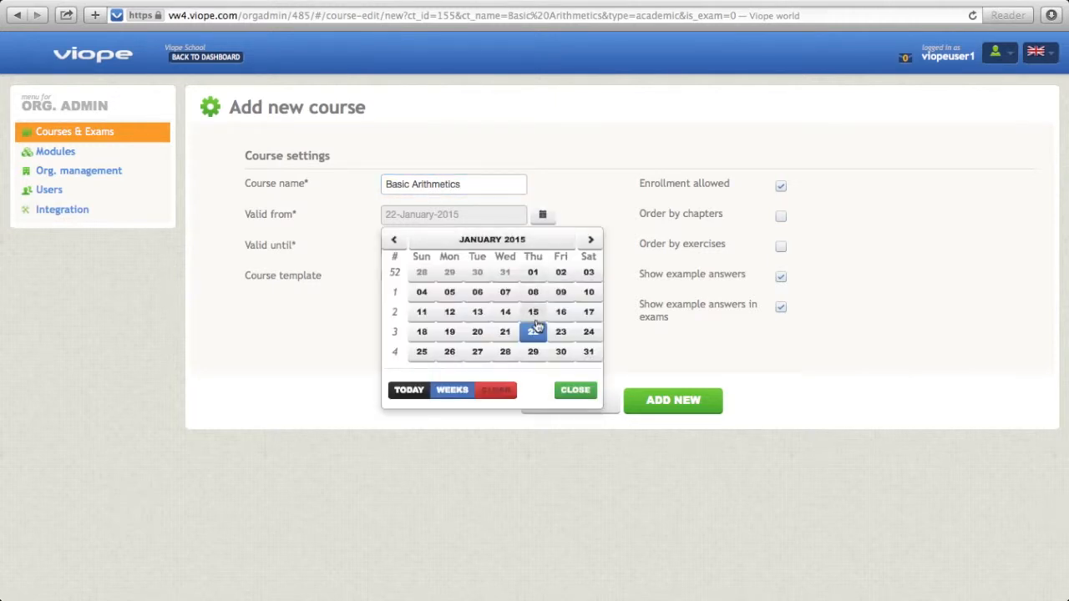
left_click(533, 332)
Set the course's valid-until date to 31 May 2015.
left_click(542, 248)
left_click(587, 270)
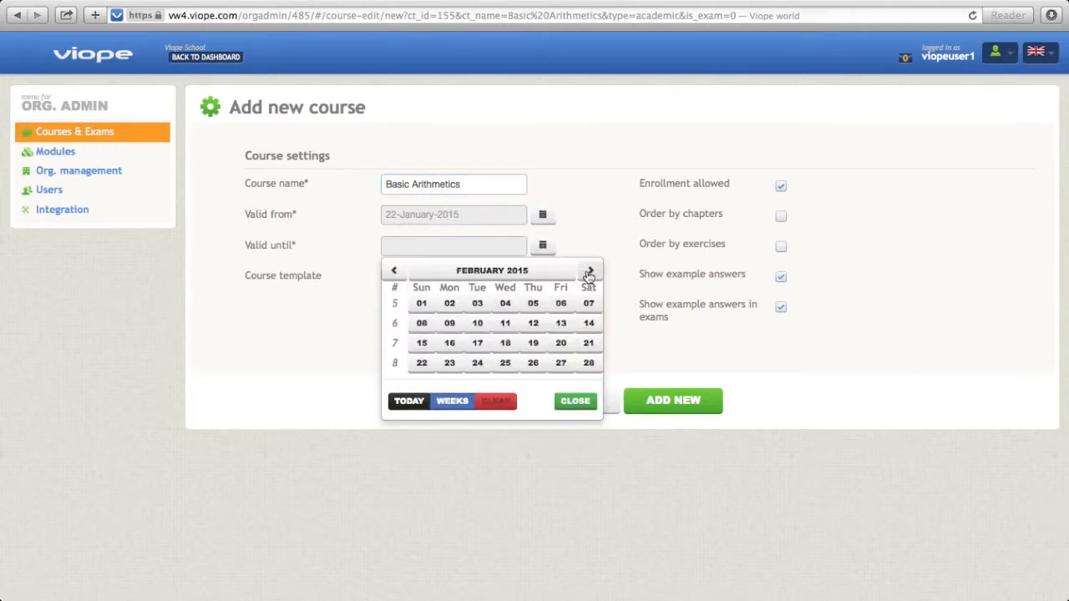
left_click(510, 273)
left_click(496, 315)
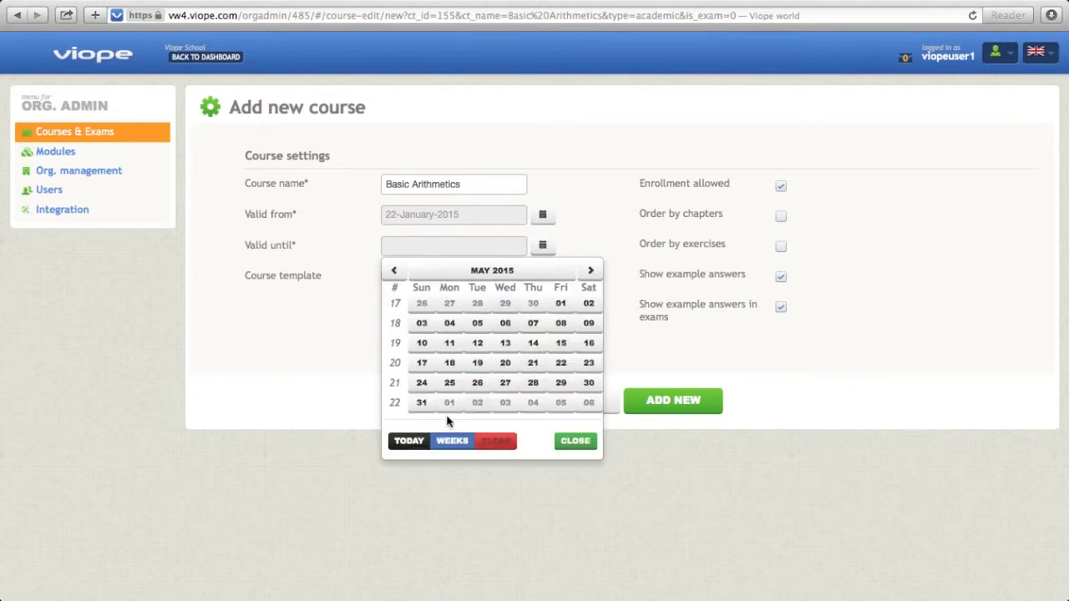
left_click(422, 405)
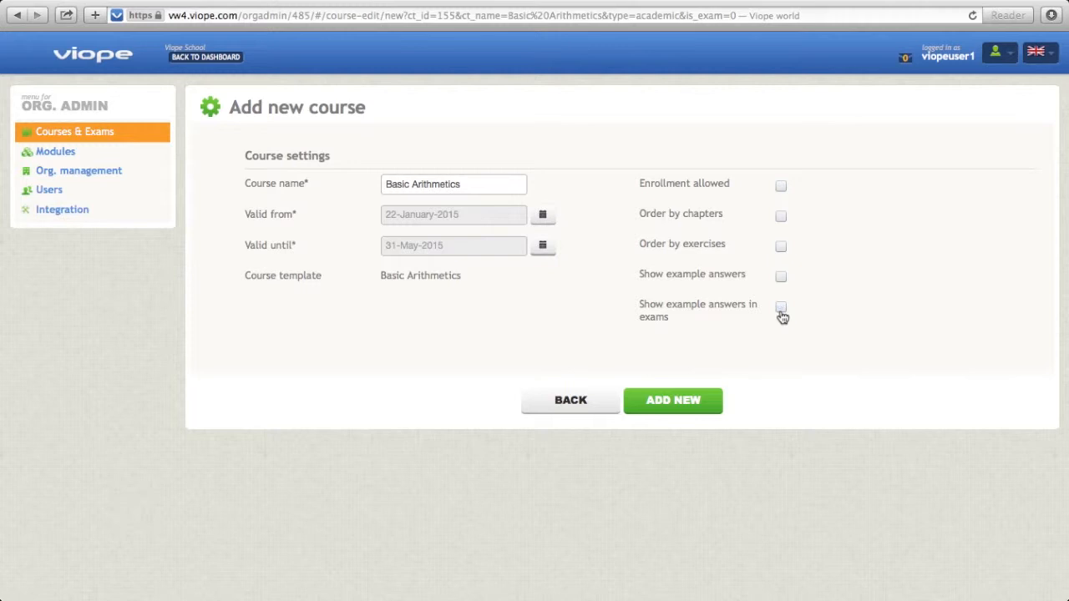
Create the course with enrollment and both example-answer options off, and add yourself as its teacher and student.
left_click(677, 407)
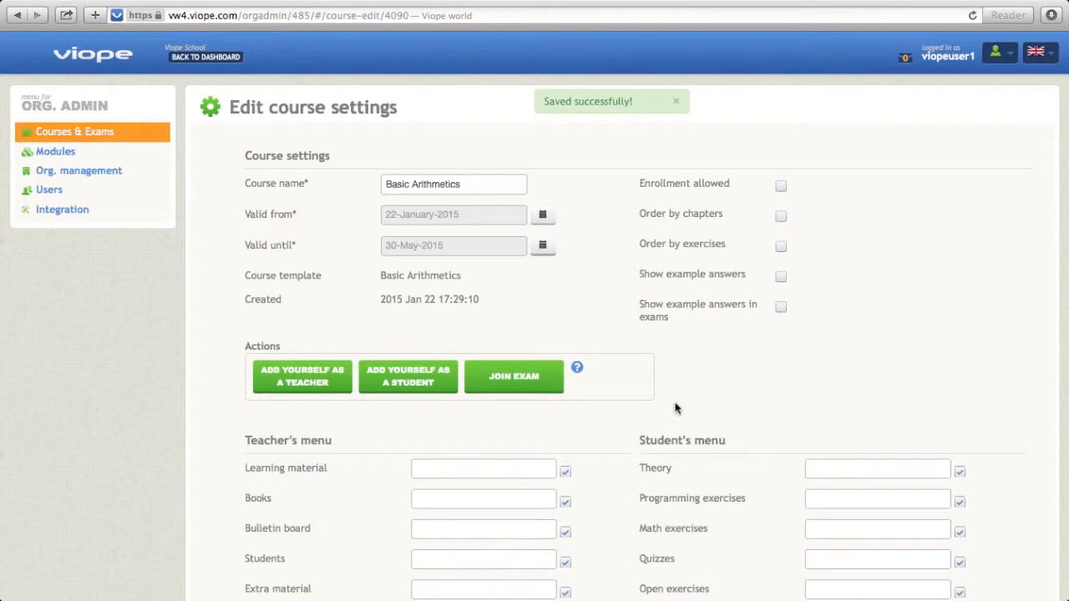
left_click(328, 384)
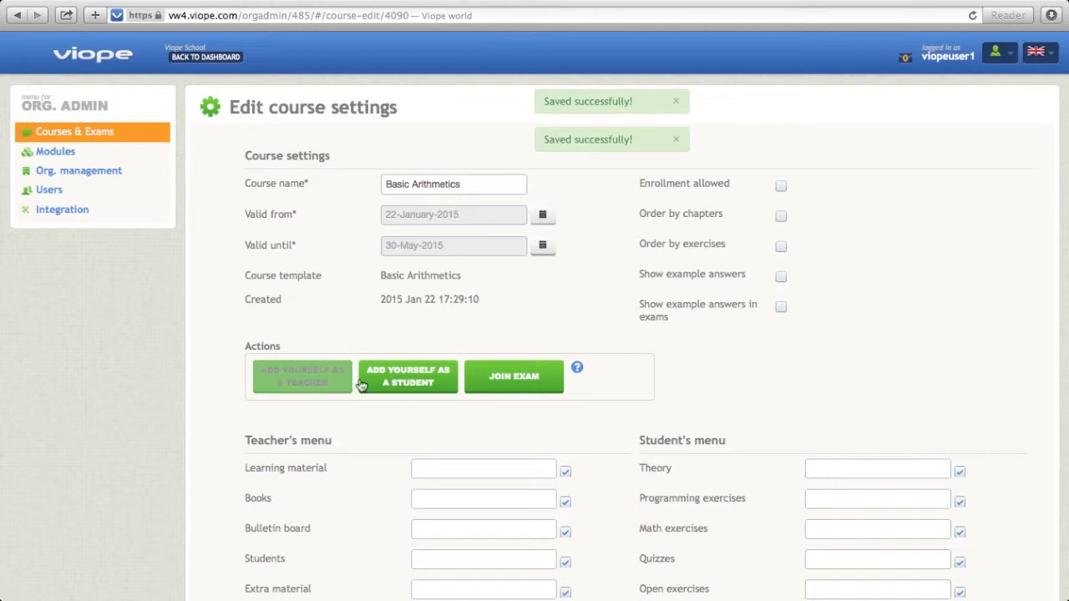
left_click(413, 384)
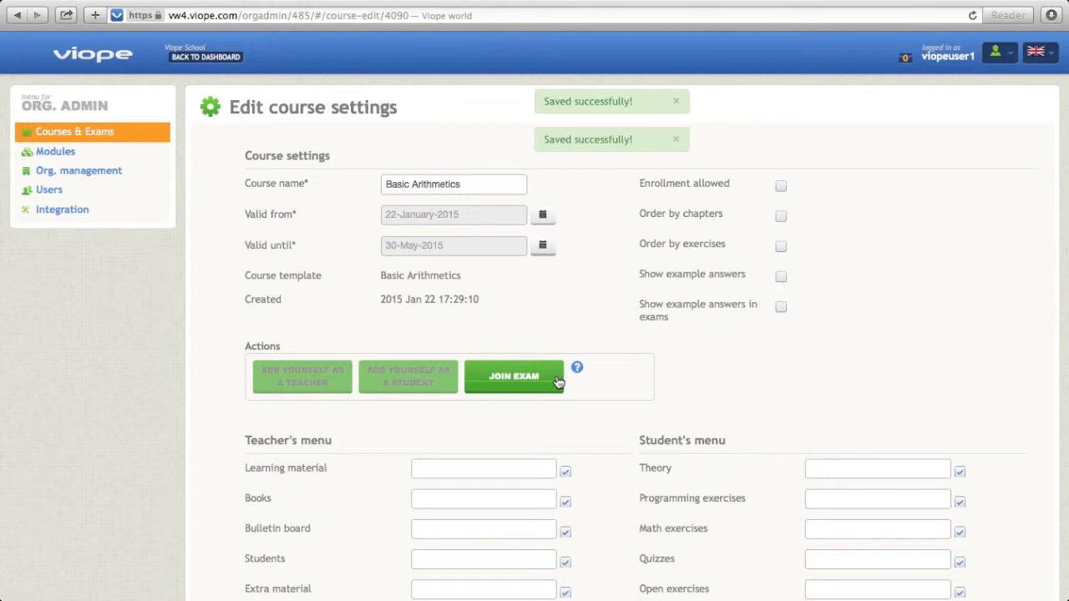
Hide Books in the teacher's menu and rename its Bulletin board entry to Announcement.
scroll(558, 377, "down", 5)
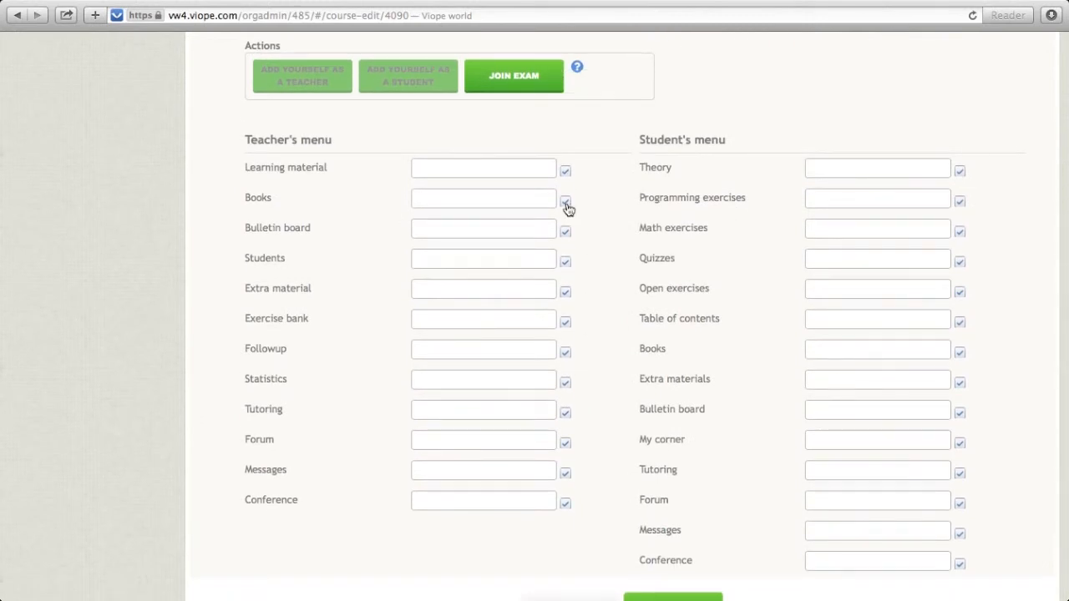
left_click(566, 203)
left_click(547, 224)
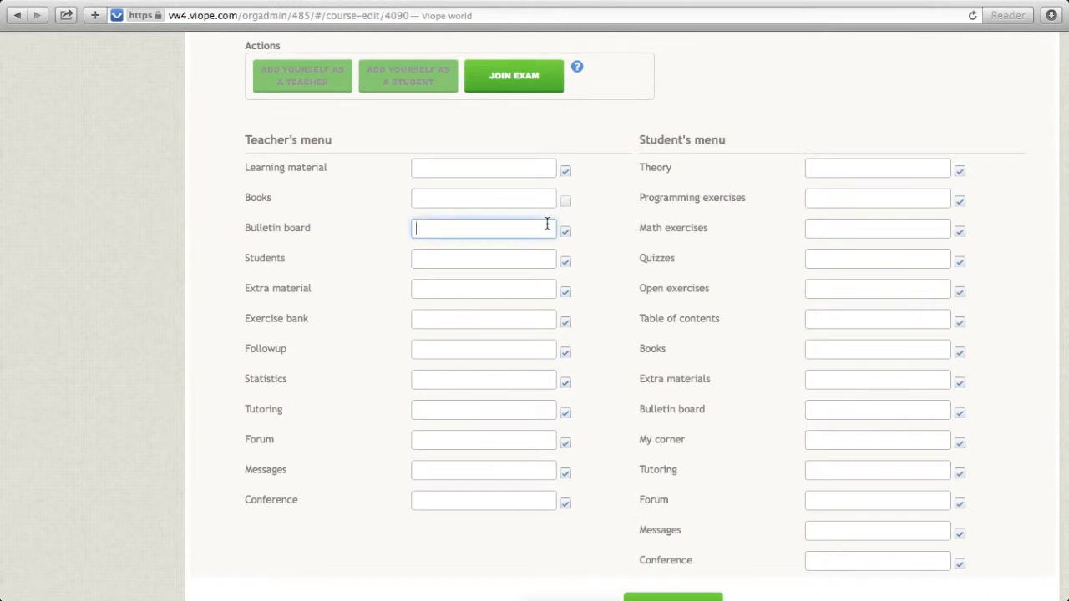
type("Announcement")
Hide Books and Programming exercises in the student's menu, and save the course settings before returning to the course list.
scroll(969, 212, "down", 1)
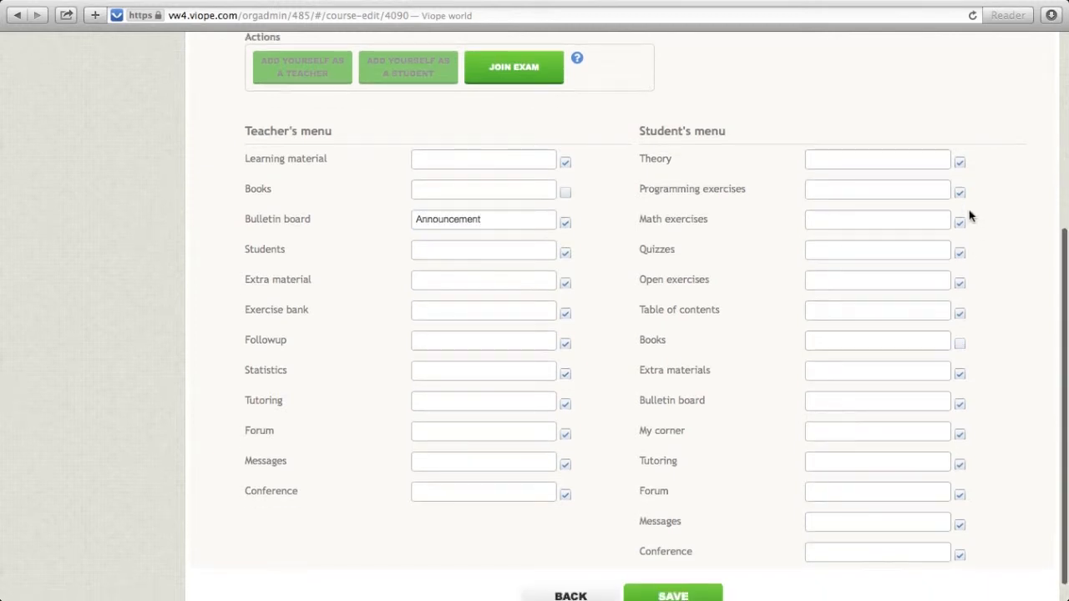
left_click(960, 200)
scroll(958, 219, "down", 2)
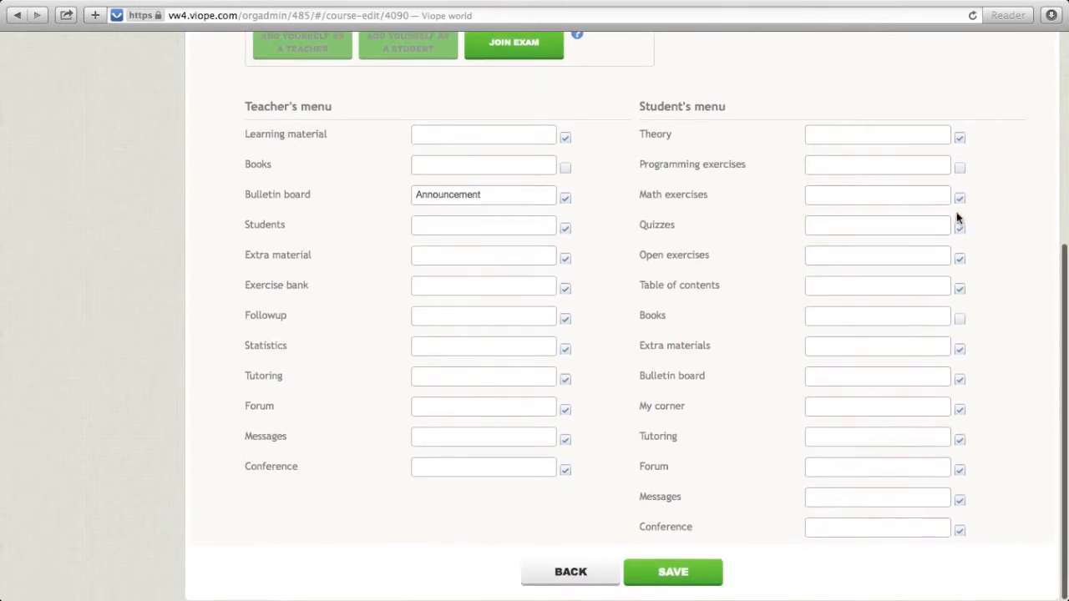
left_click(687, 576)
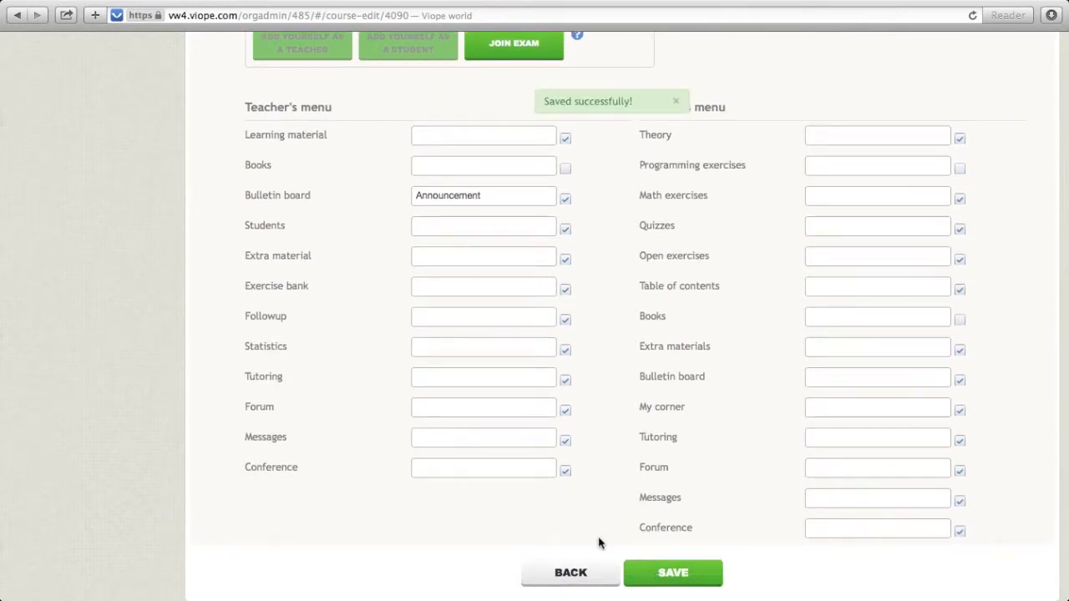
left_click(596, 574)
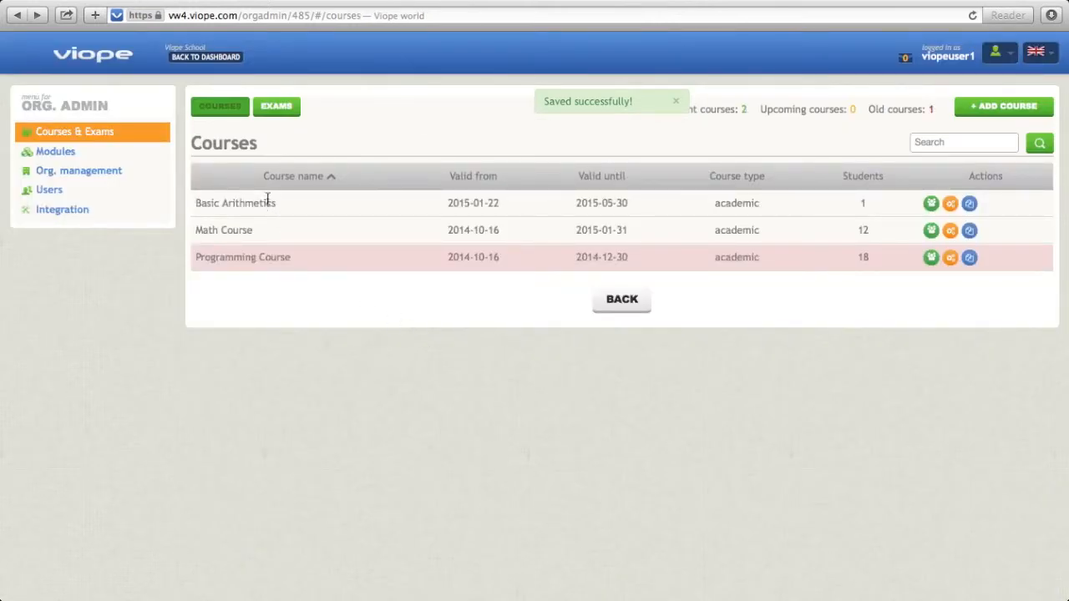
Return to the dashboard and open the Basic Arithmetics course as teacher, going to its student list.
left_click(231, 56)
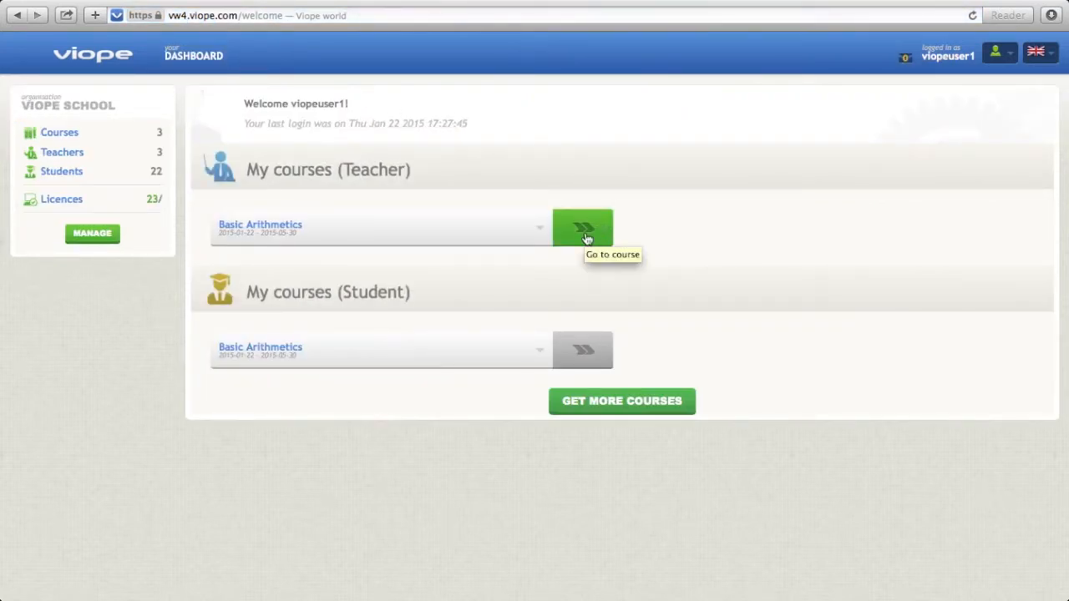
left_click(586, 238)
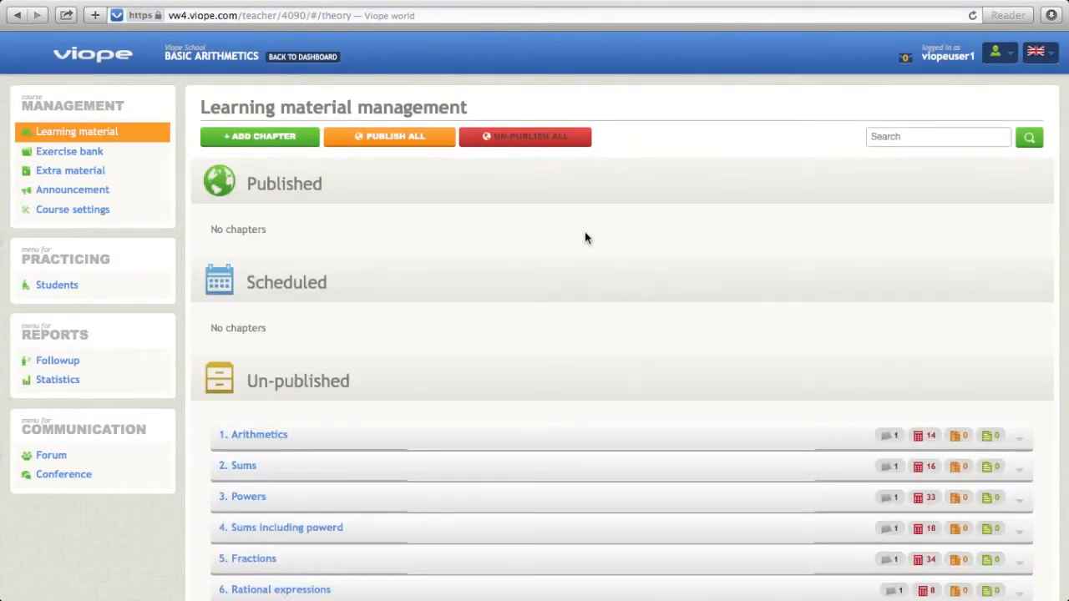
left_click(78, 286)
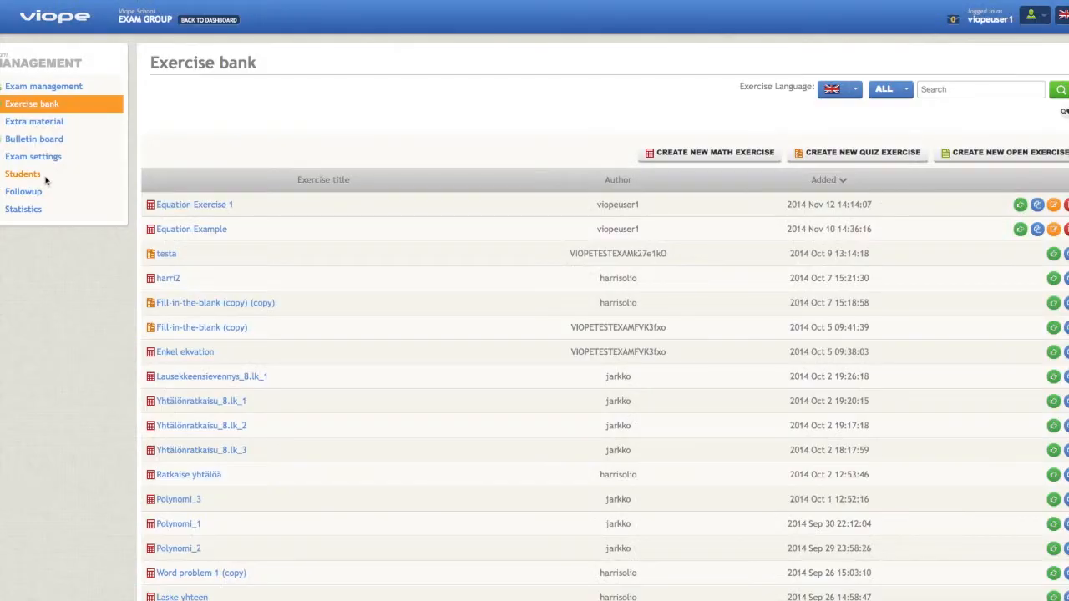
Start a new user from the Exam Group's student list, entering the user name, email and account password with its confirmation.
left_click(45, 176)
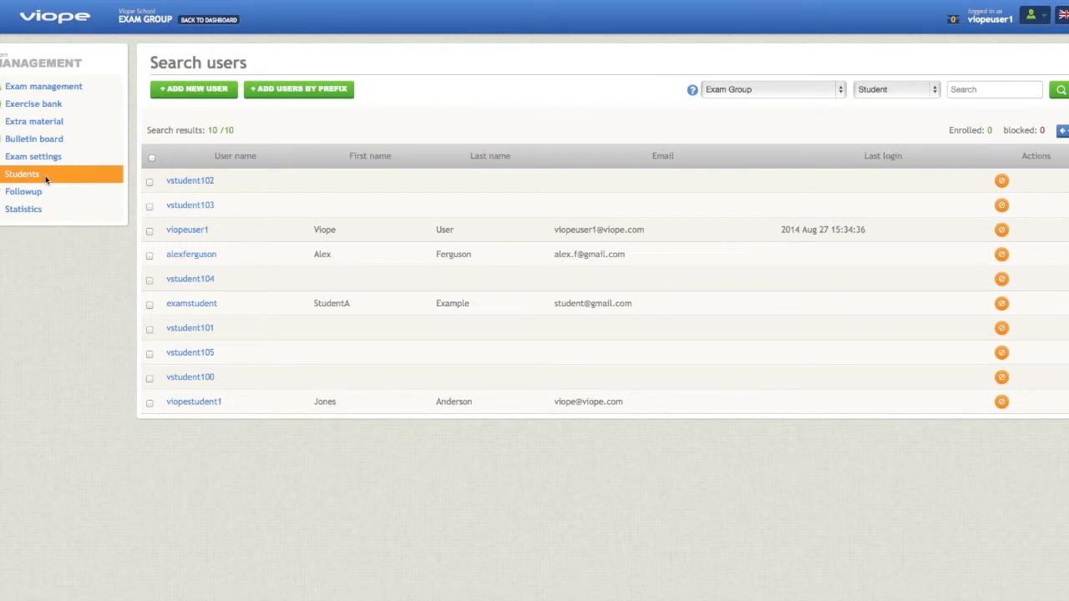
left_click(224, 88)
key("Tab")
key("Tab")
key("Tab")
Fill in the new user's first name and last name, and set the location to UK.
key("Tab")
type("Steven")
key("Tab")
type("Gerrard")
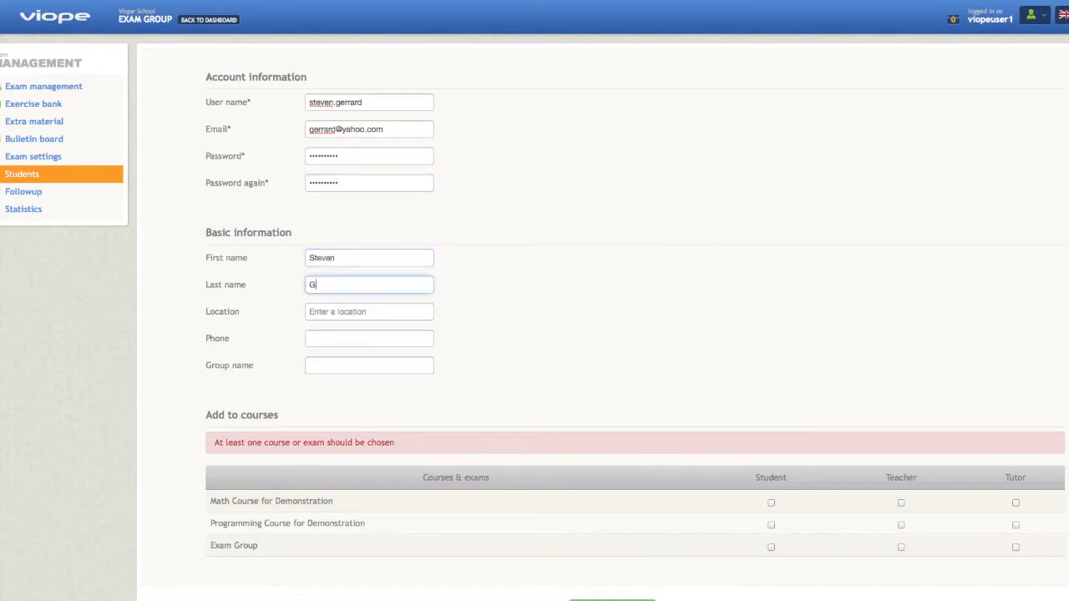
key("Tab")
type("UK")
key("Tab")
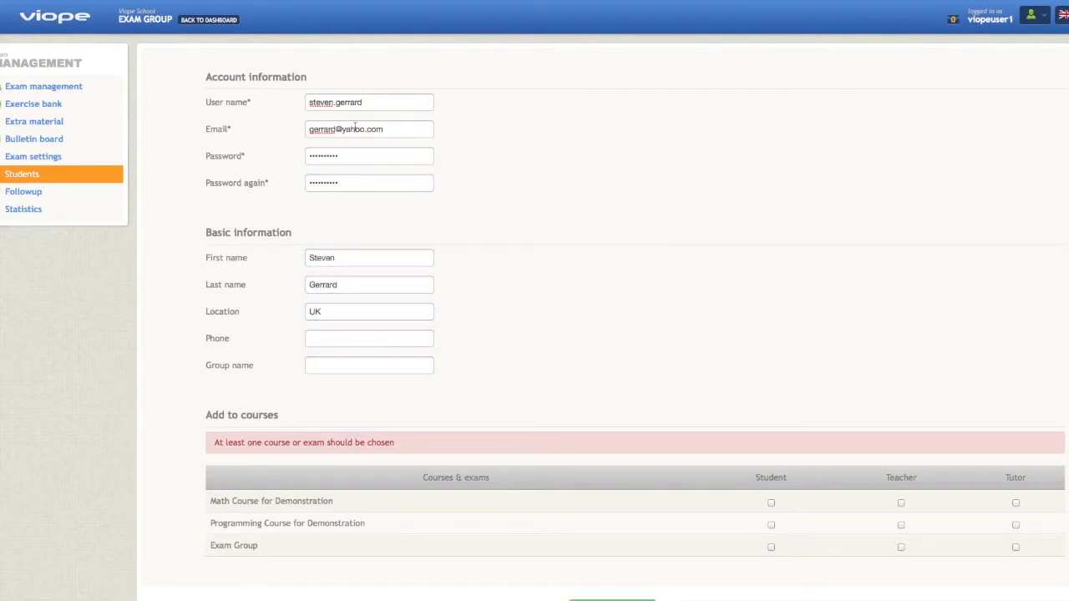
Assign the new user to Exam Group as a student, save the account and send its information by email.
left_click(771, 548)
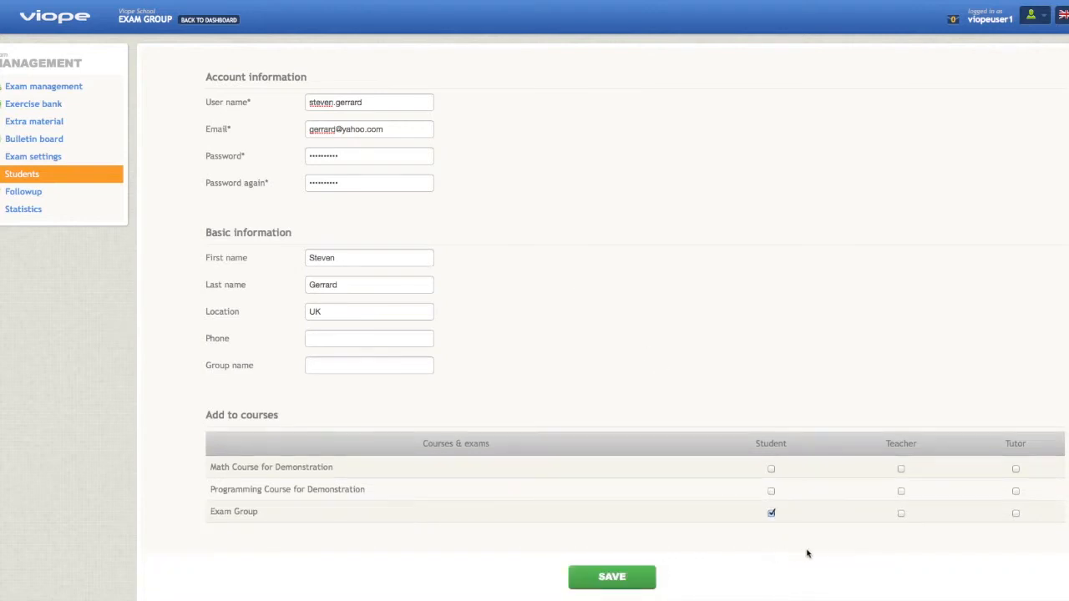
left_click(640, 575)
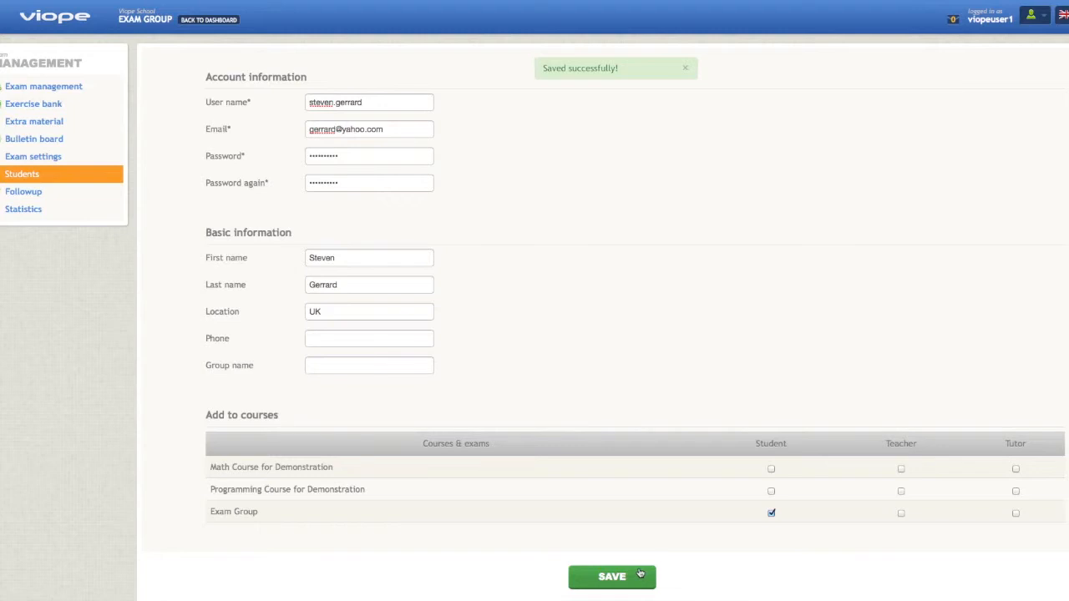
scroll(640, 573, "down", 1)
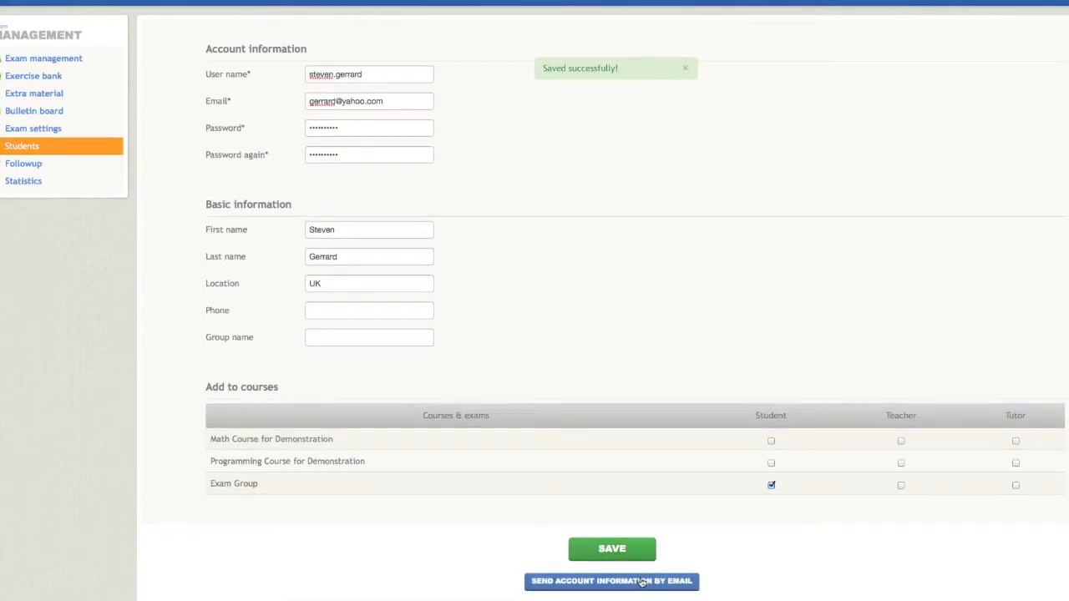
left_click(641, 582)
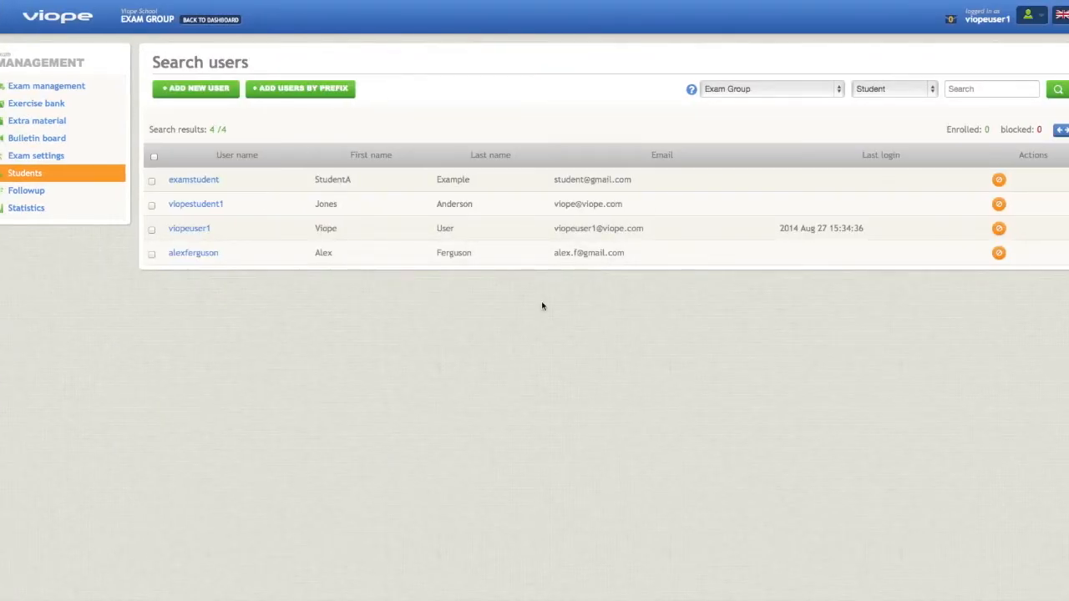
Add users by prefix to Exam Group as students, using the prefix vstudent with numbers from 100 to 105.
left_click(319, 93)
left_click(320, 126)
type("vstudent")
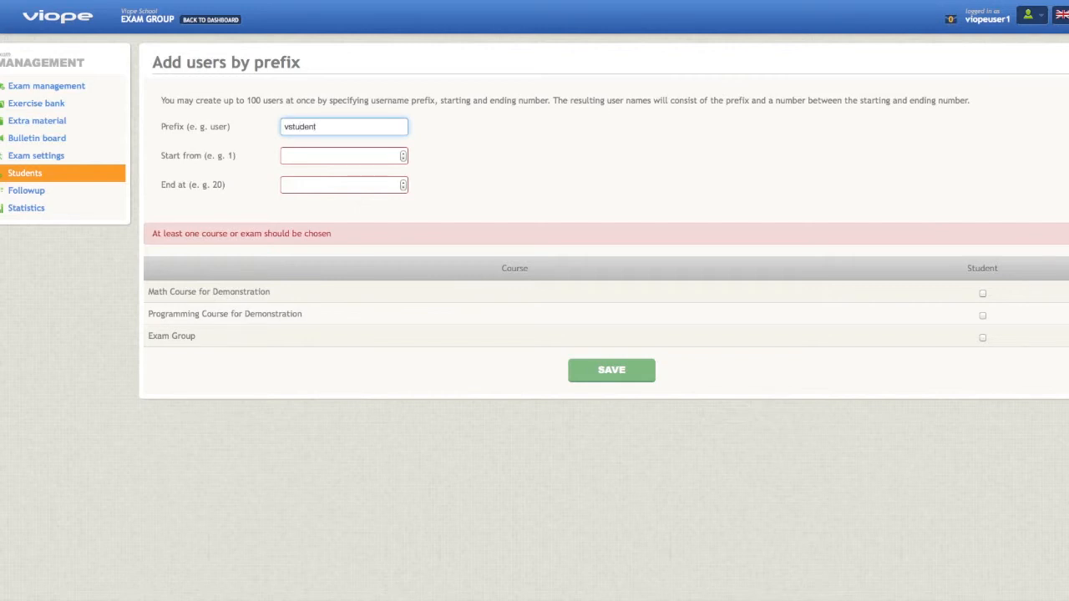
key("Tab")
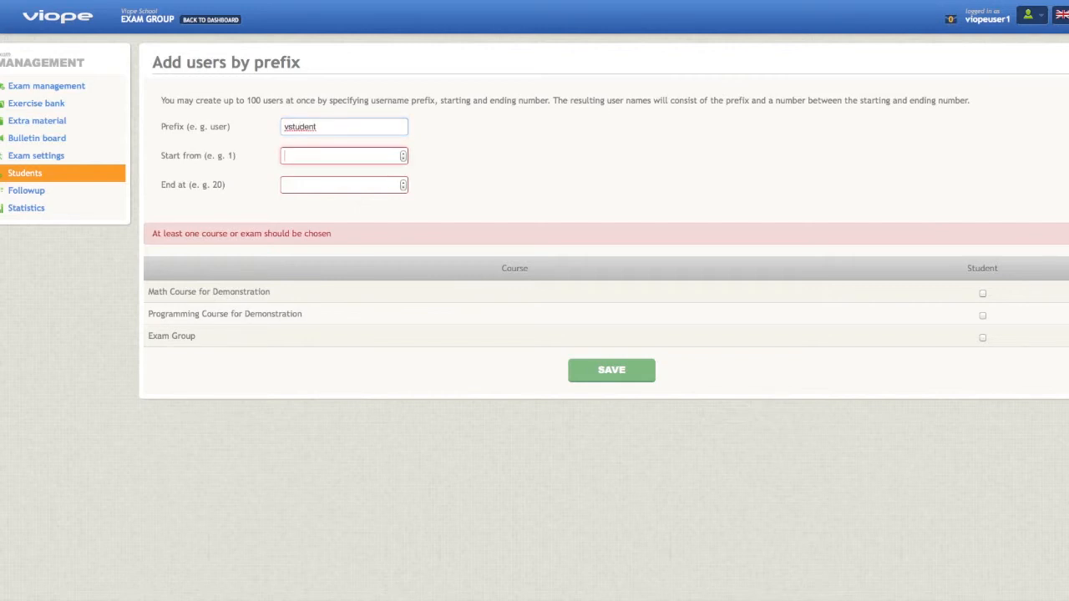
type("100")
key("Tab")
type("10")
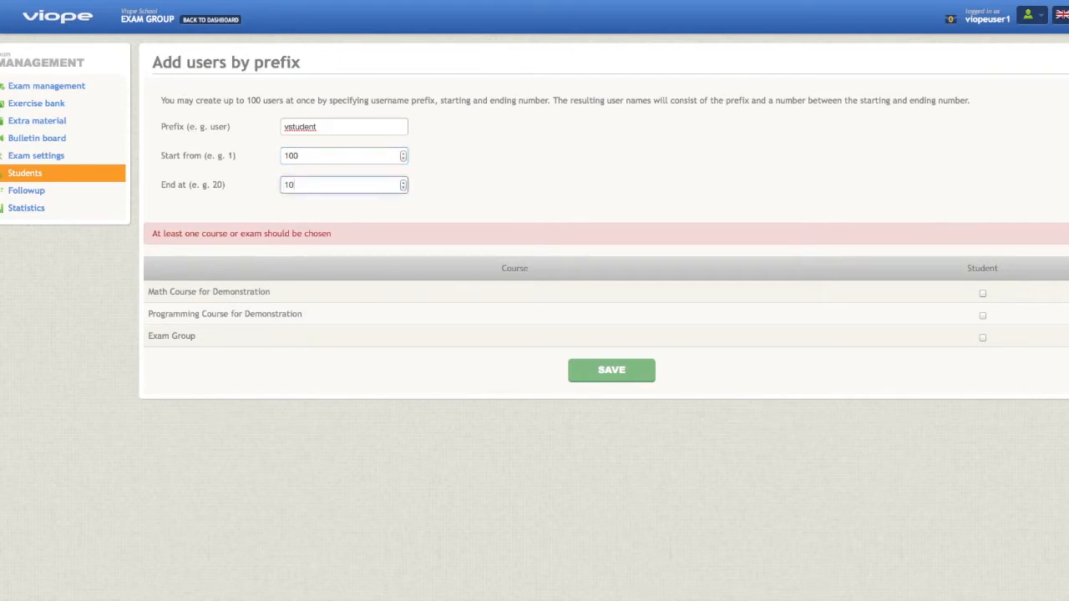
type("5")
left_click(982, 337)
left_click(643, 345)
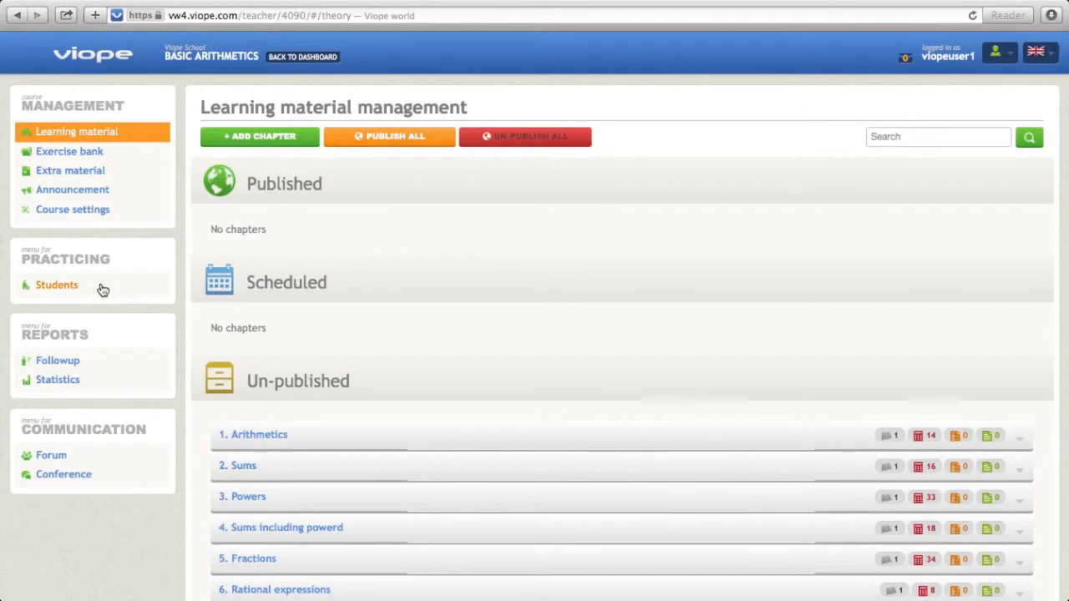
Search the students of all courses and exams by first name and add the matching existing user to Basic Arithmetics.
left_click(101, 287)
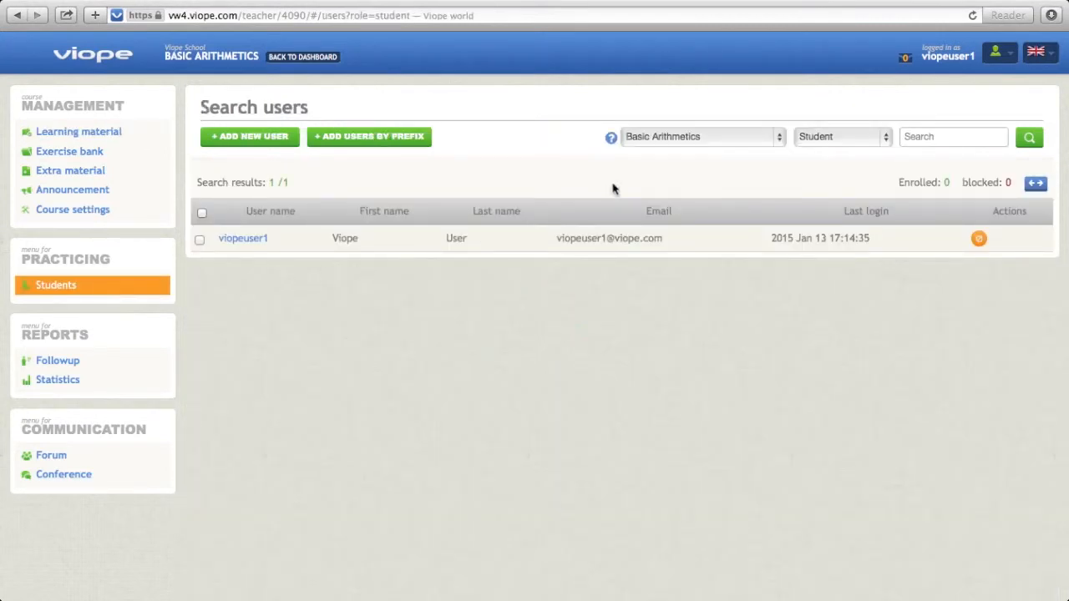
left_click(733, 141)
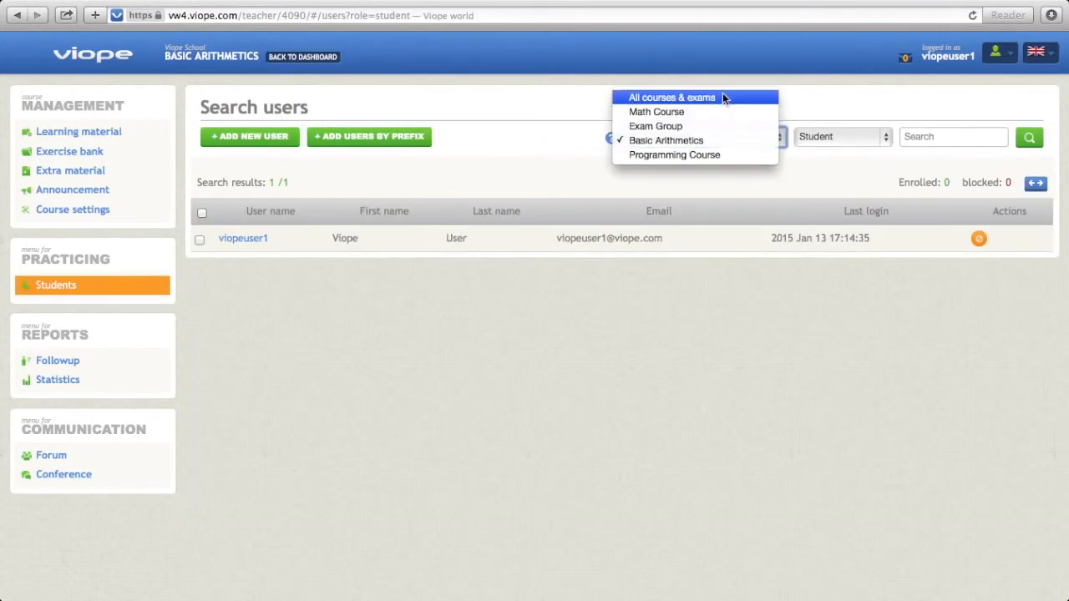
left_click(723, 95)
left_click(952, 137)
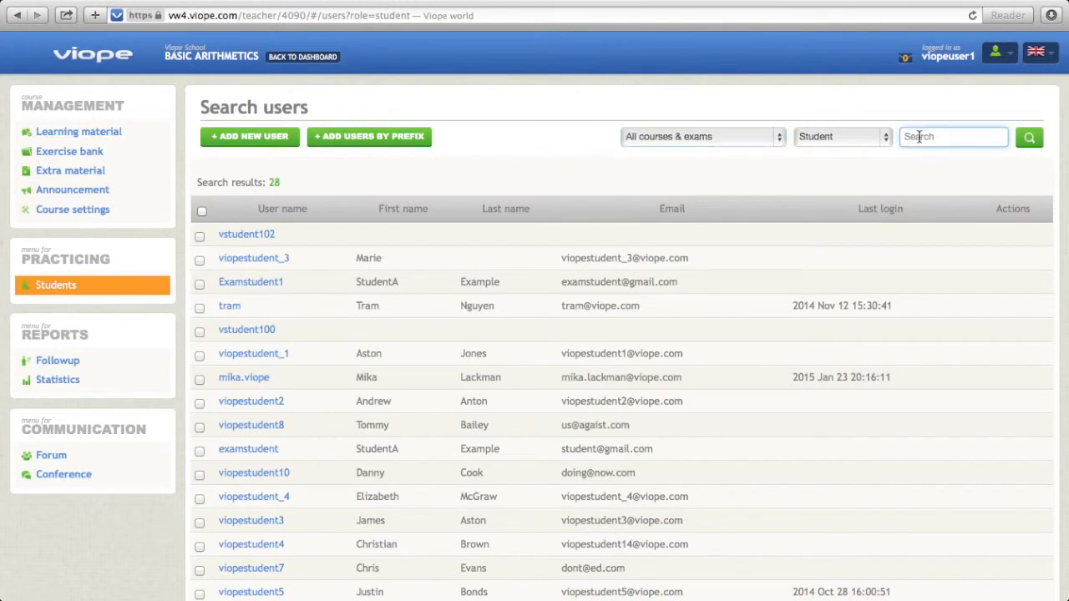
type("mika")
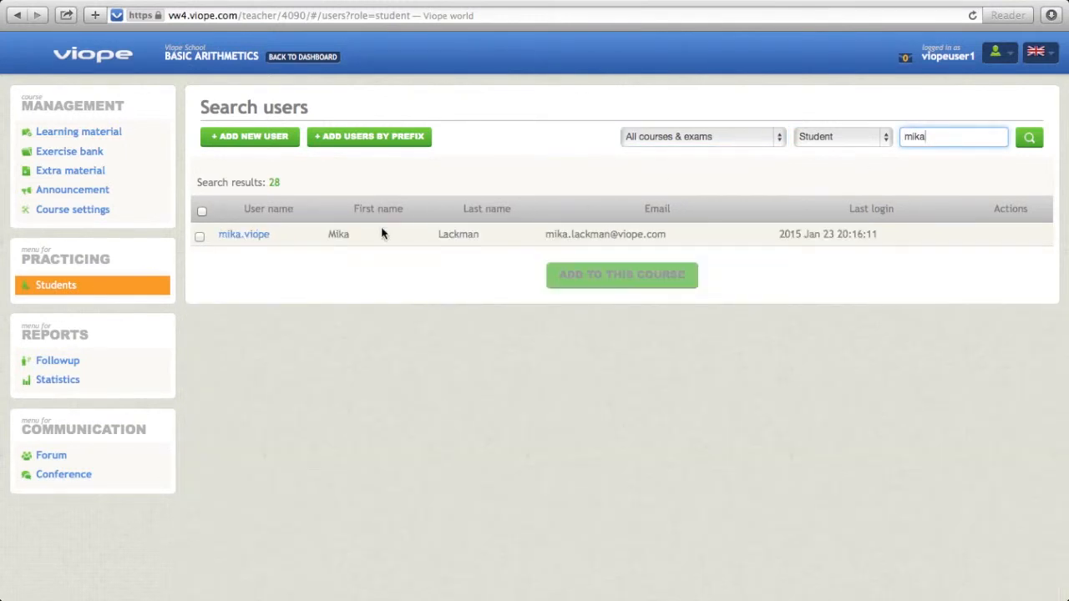
left_click(199, 236)
left_click(588, 273)
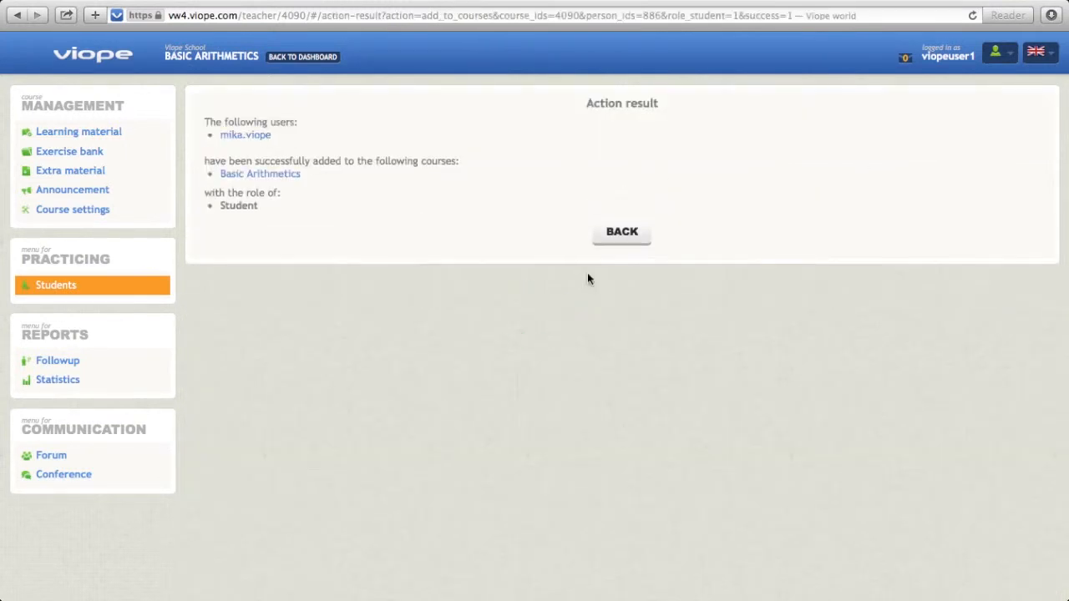
left_click(620, 241)
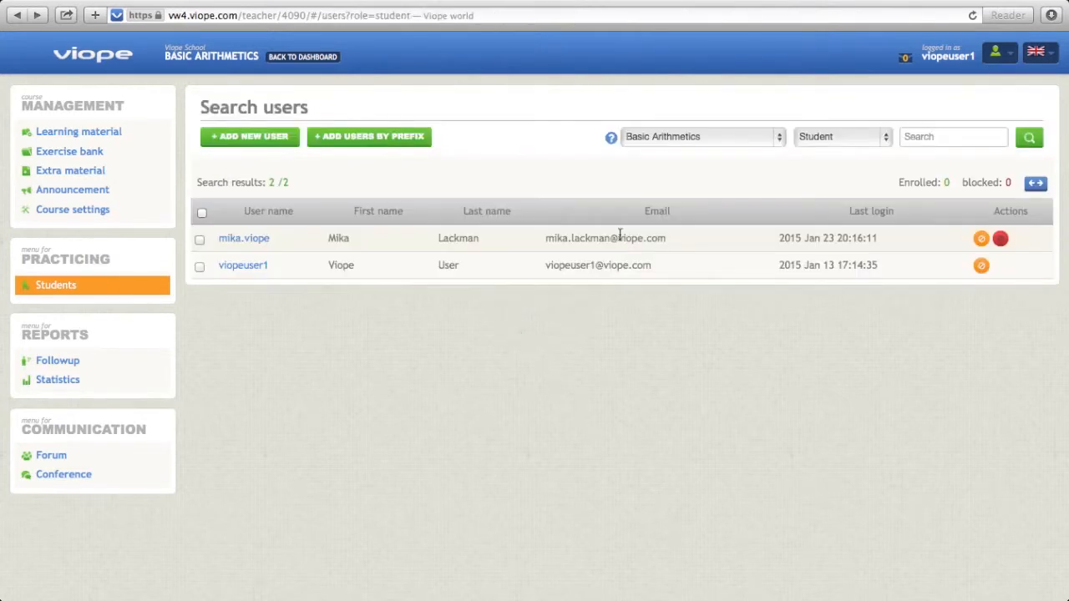
Add the Math Course students viopestudent2, viopestudent3, viopestudent9 and viopestudent6 to Basic Arithmetics.
left_click(671, 146)
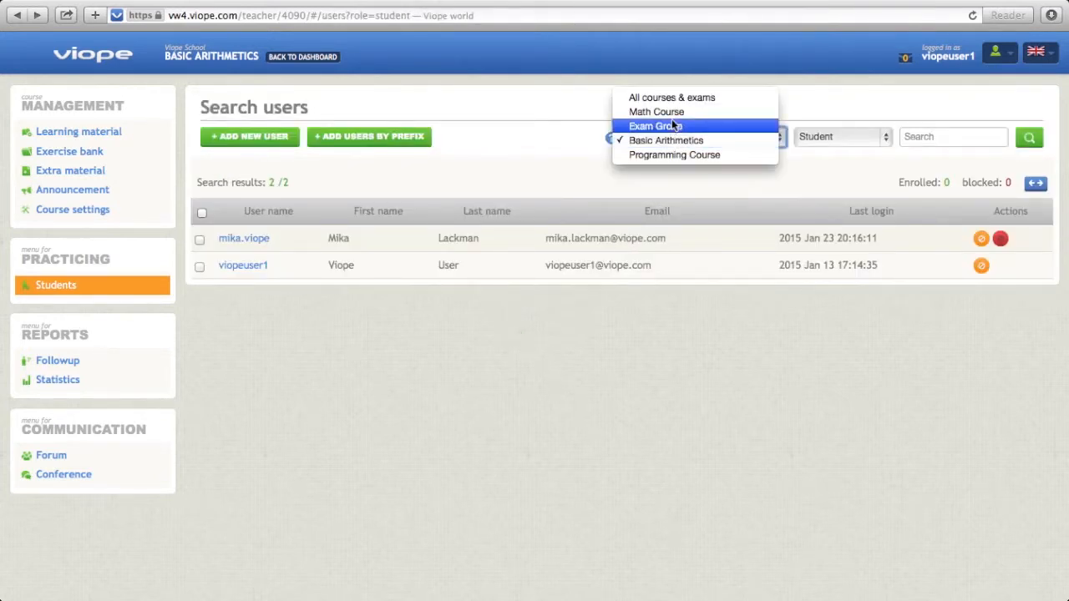
left_click(671, 115)
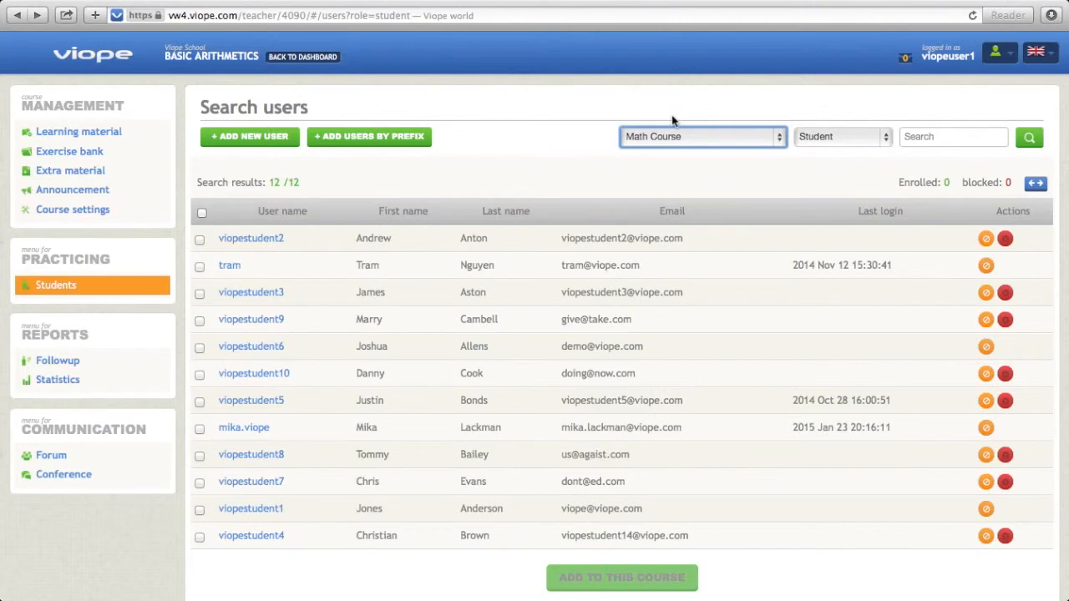
left_click(865, 144)
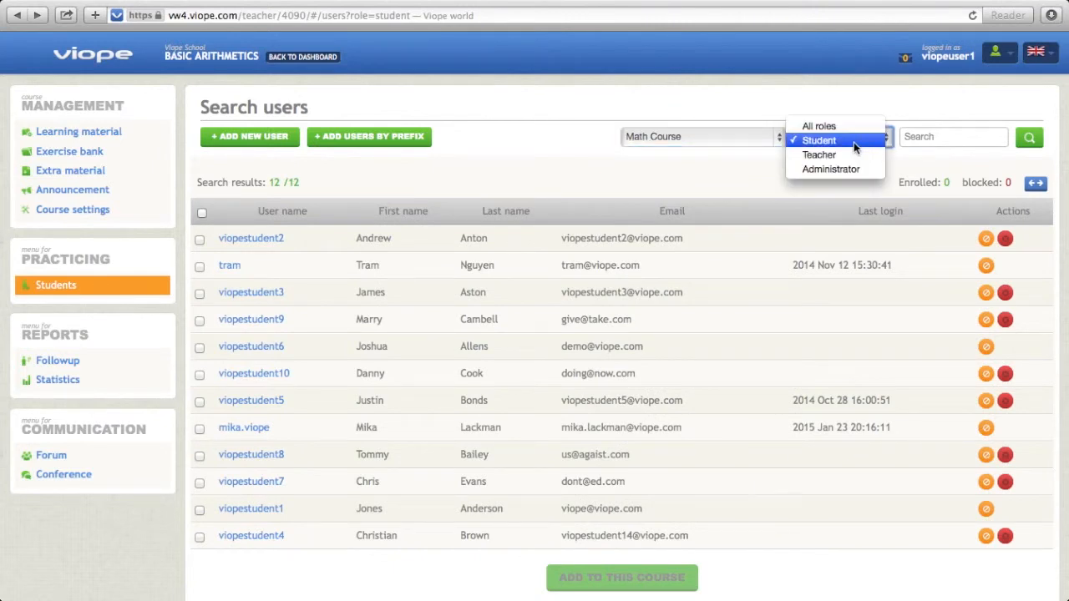
left_click(853, 142)
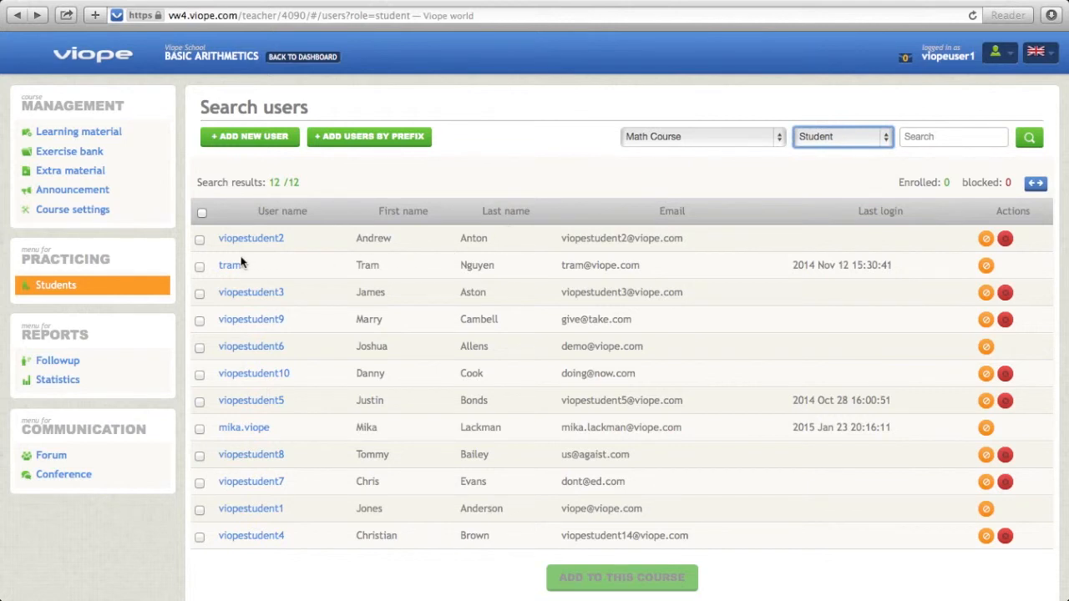
left_click(201, 241)
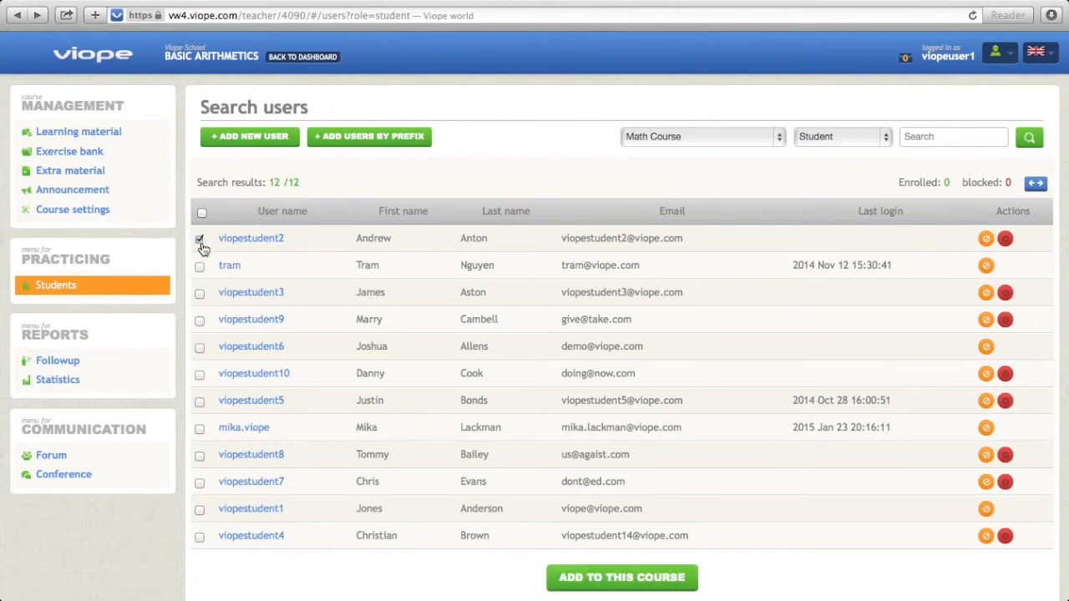
left_click(199, 295)
left_click(199, 321)
left_click(199, 349)
left_click(599, 579)
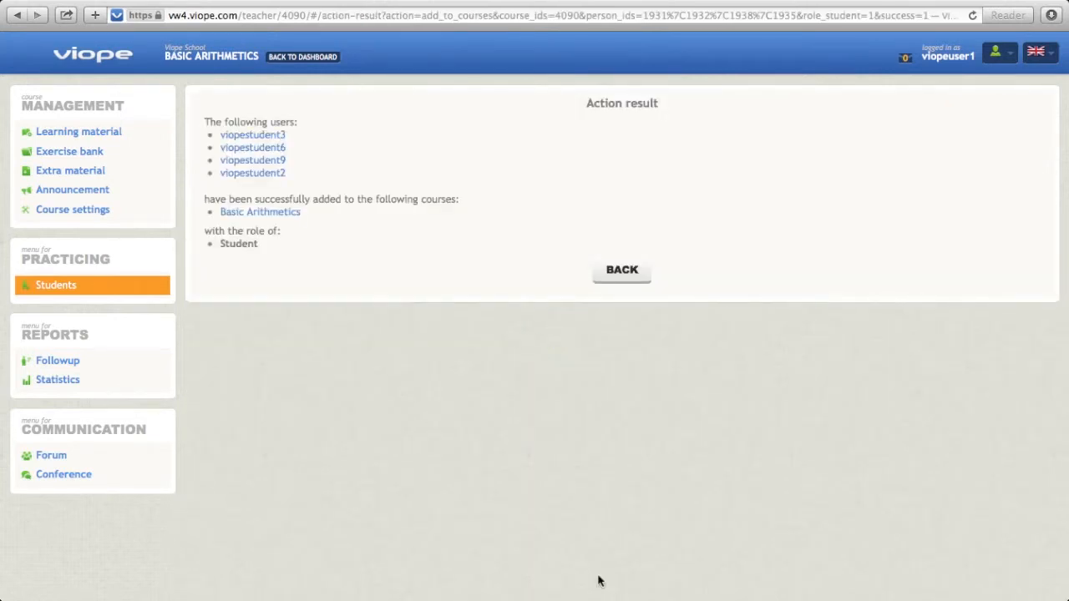
left_click(622, 271)
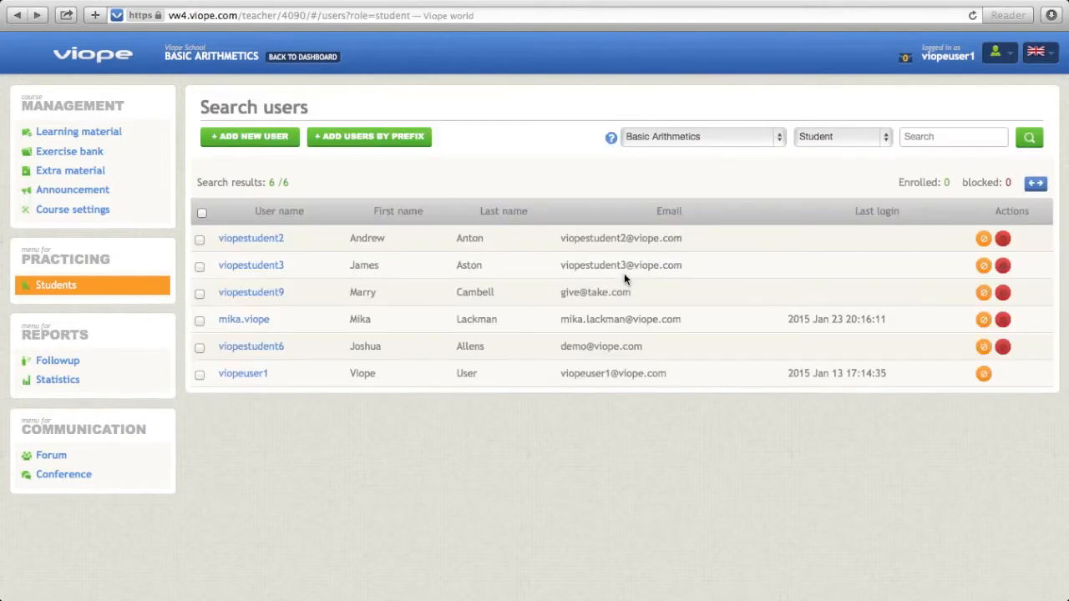
left_click(714, 148)
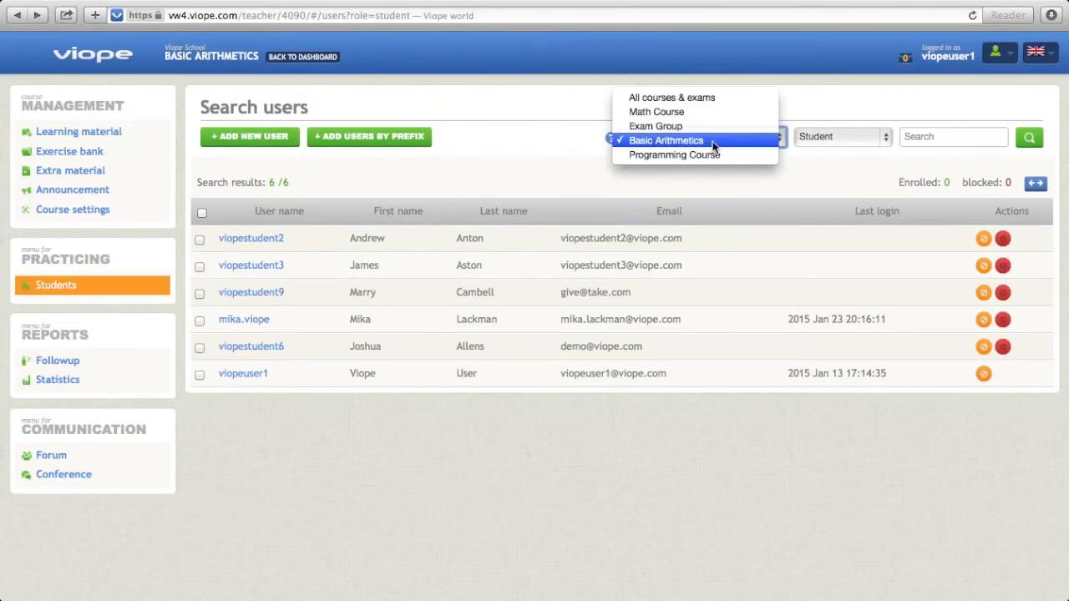
left_click(713, 146)
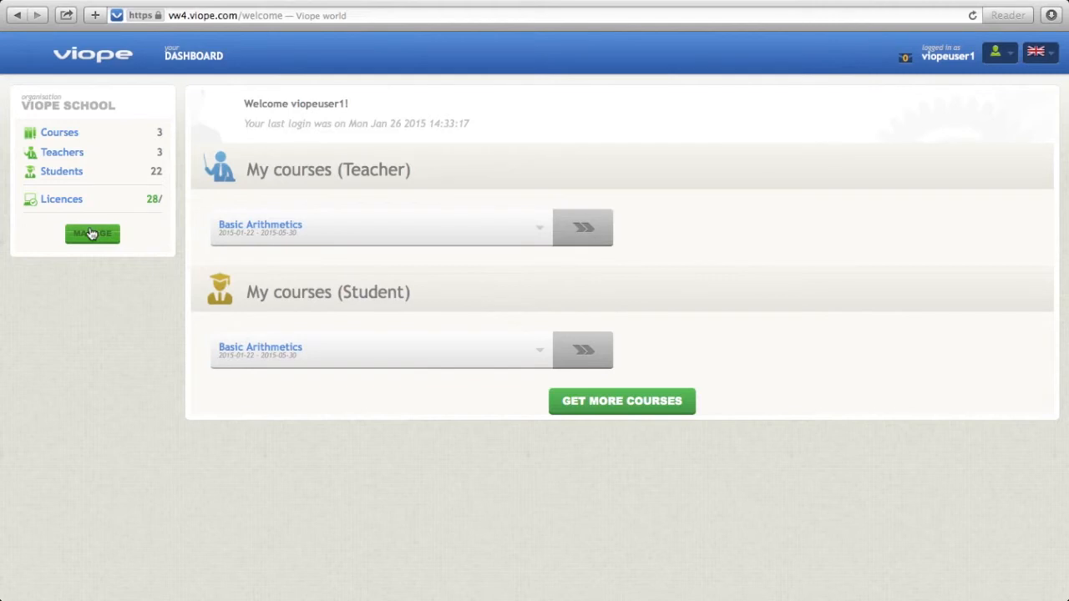
Open the Basic Arithmetics course settings from the organisation's course management and save them with enrollment allowed.
left_click(92, 234)
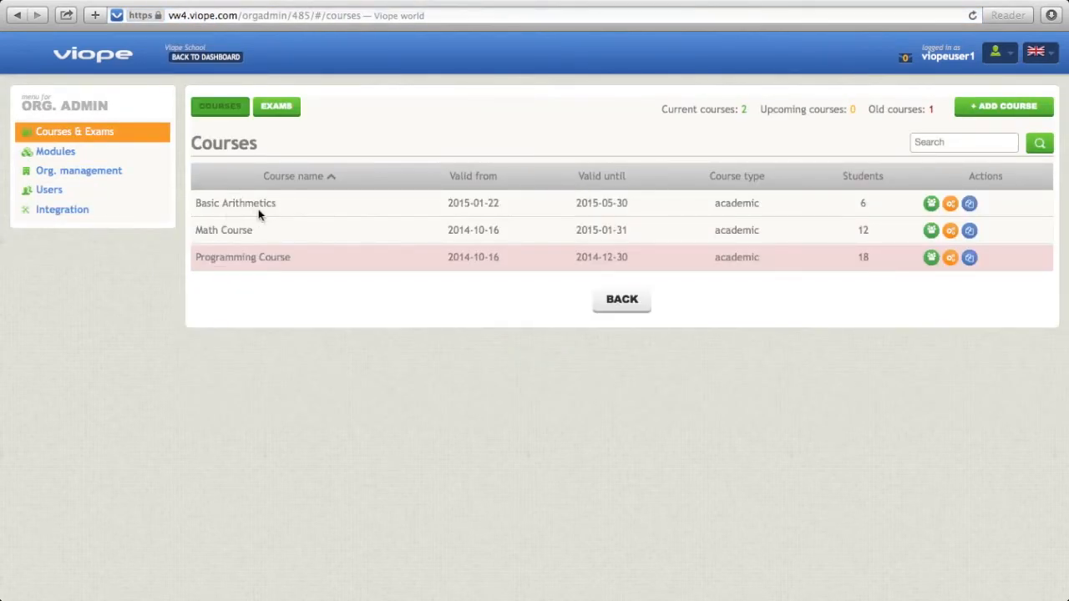
left_click(951, 205)
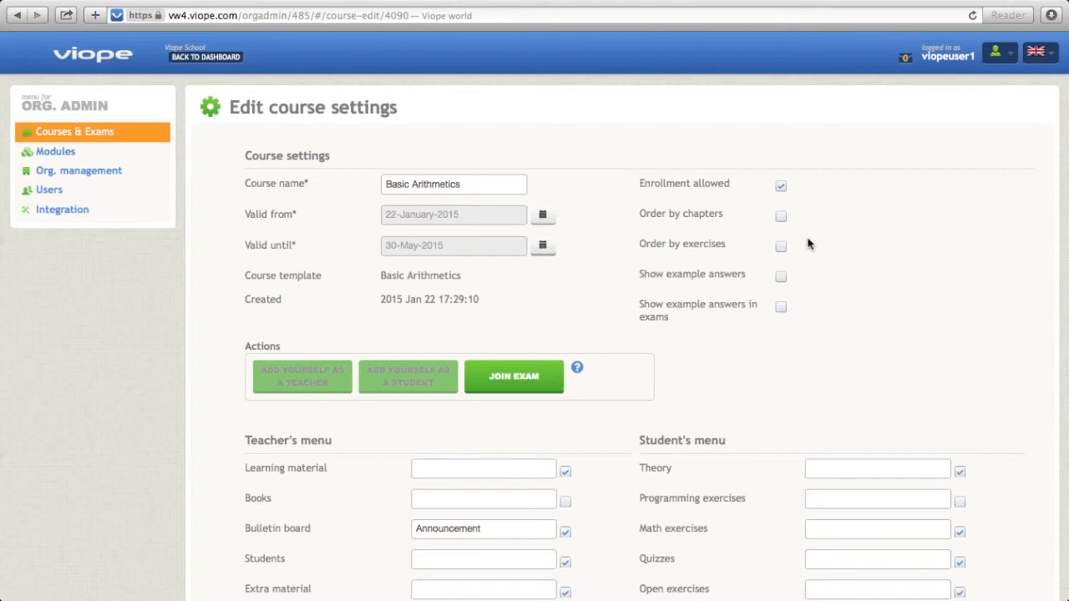
scroll(807, 239, "down", 5)
scroll(806, 240, "down", 2)
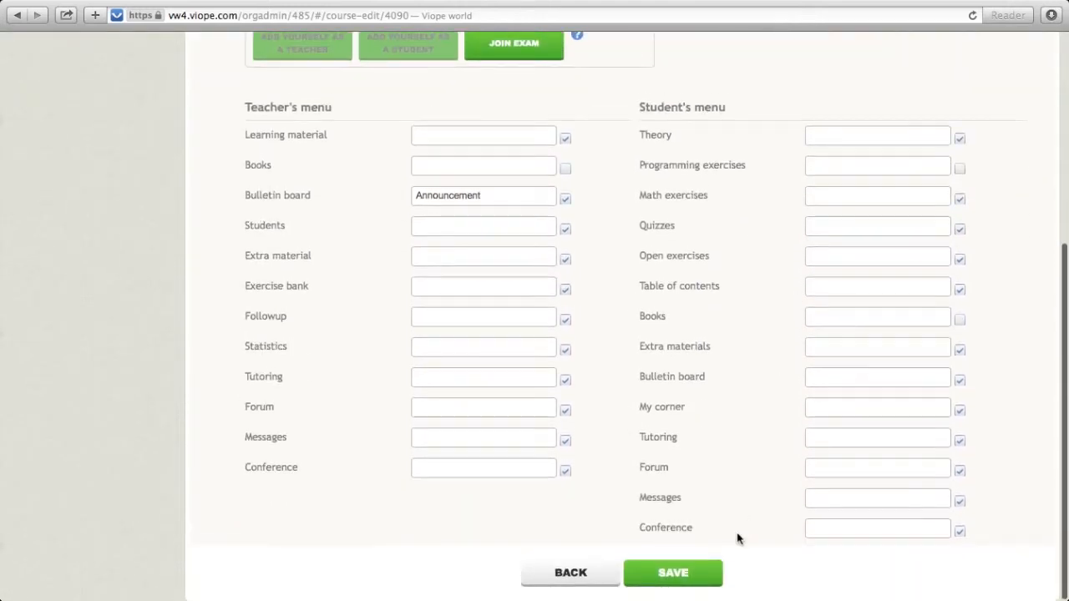
left_click(680, 575)
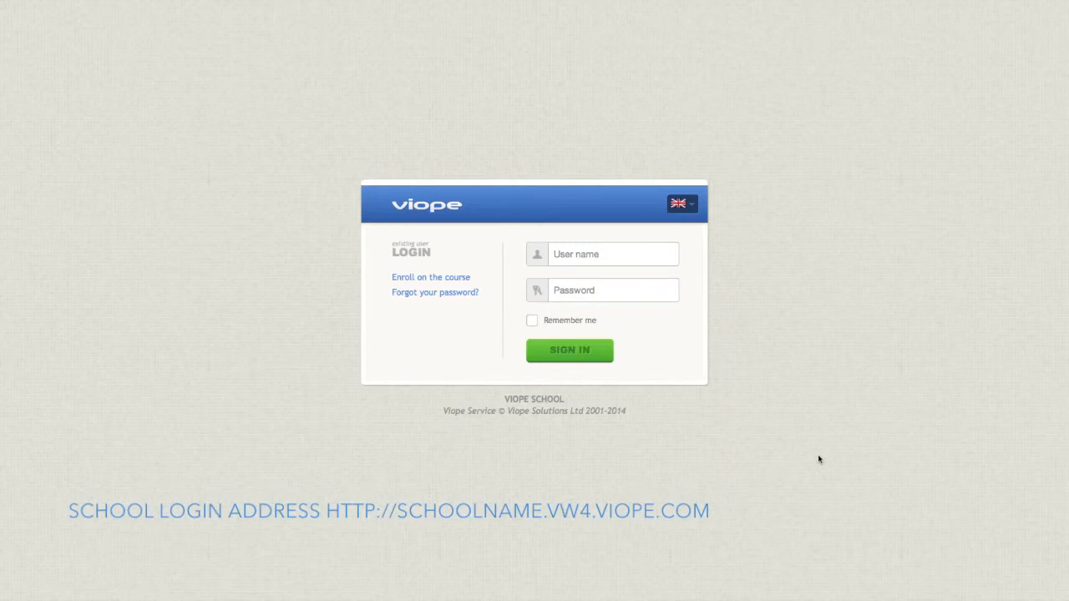
Start an enrollment in Exam Group from the login page with user name examstudent, entering the desired password and its confirmation.
left_click(465, 279)
left_click(507, 129)
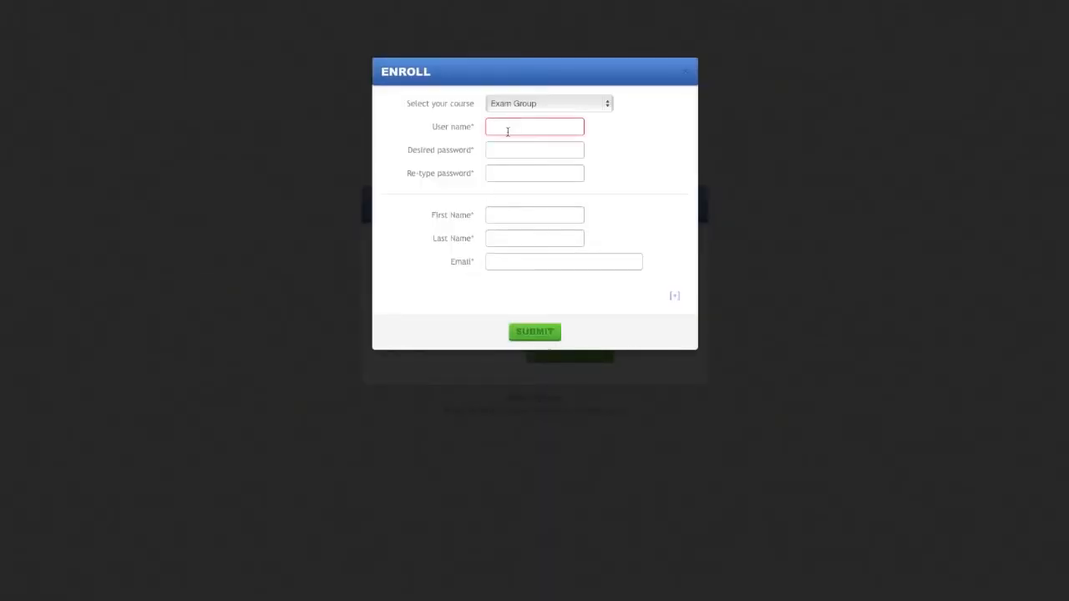
type("examstudent")
key("Tab")
type("••••••••••")
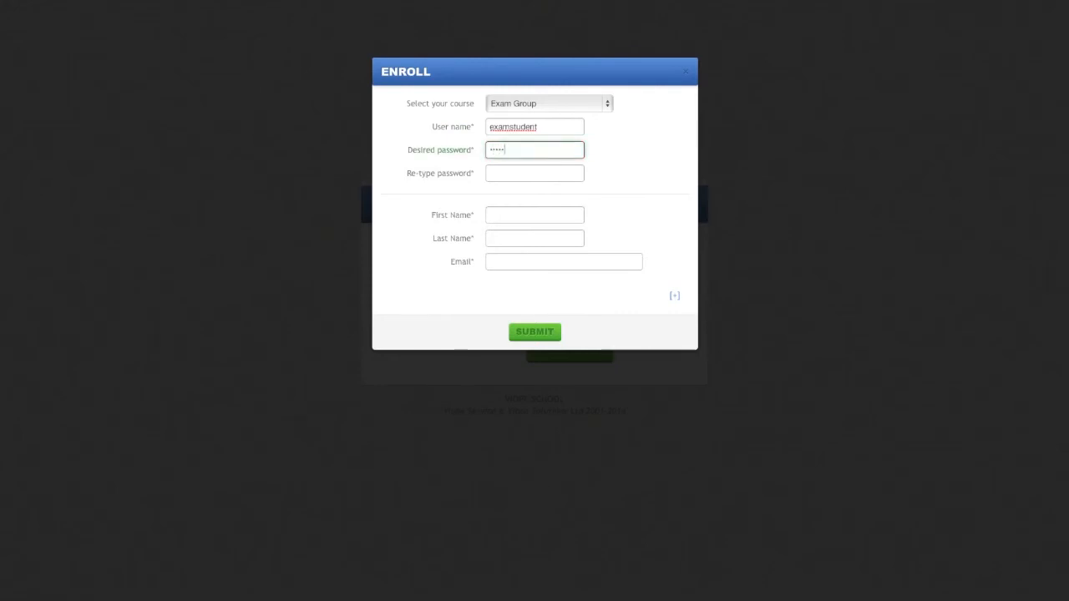
key("Tab")
type("••••••••••")
key("Tab")
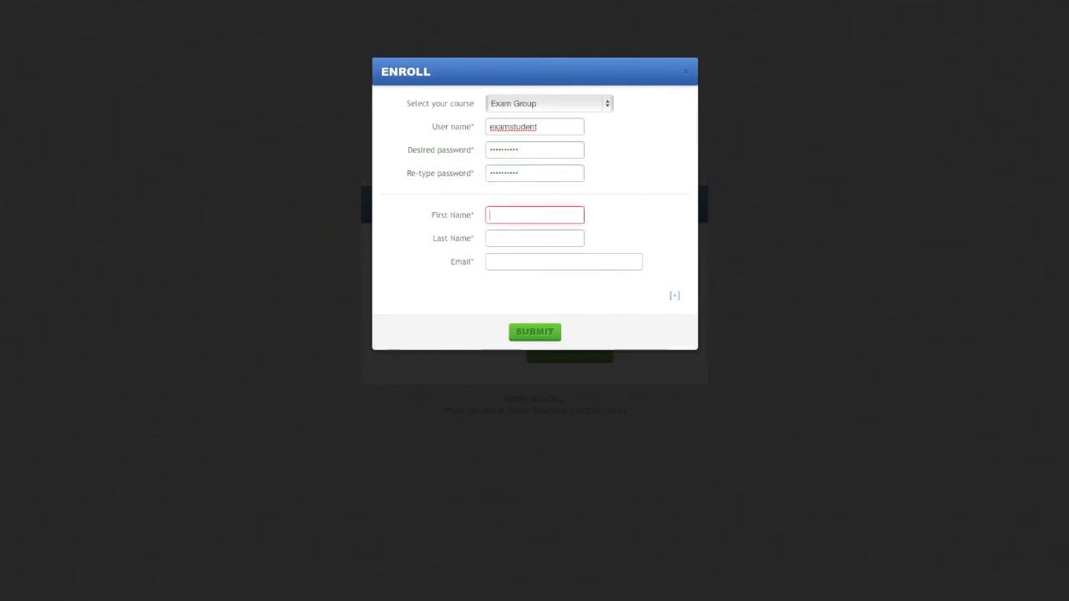
Fill in the enrolling student's first name, last name and email, and submit the enrollment.
type("StudentA")
key("Tab")
type("Example")
key("Tab")
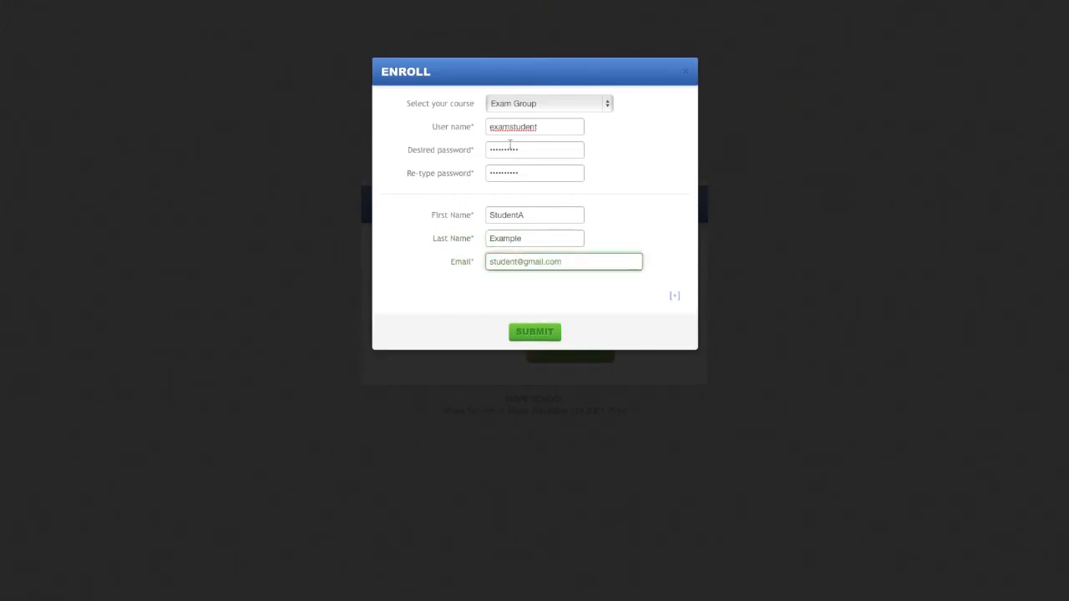
left_click(523, 333)
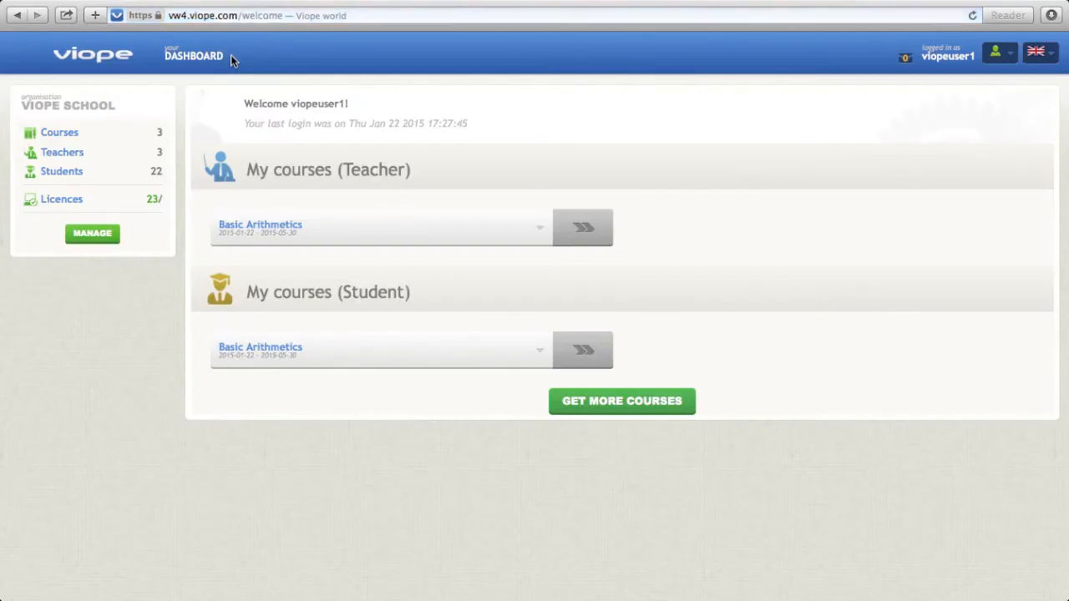
Open Exam Group's student list from the teacher dashboard and accept examstudent's pending enrollment.
left_click(587, 238)
left_click(40, 174)
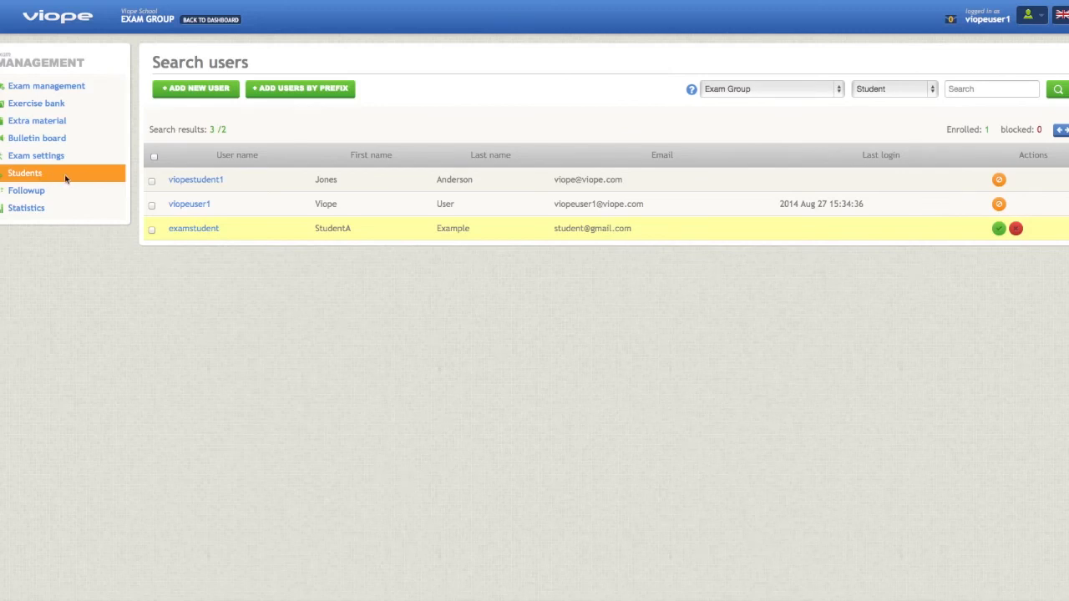
left_click(999, 229)
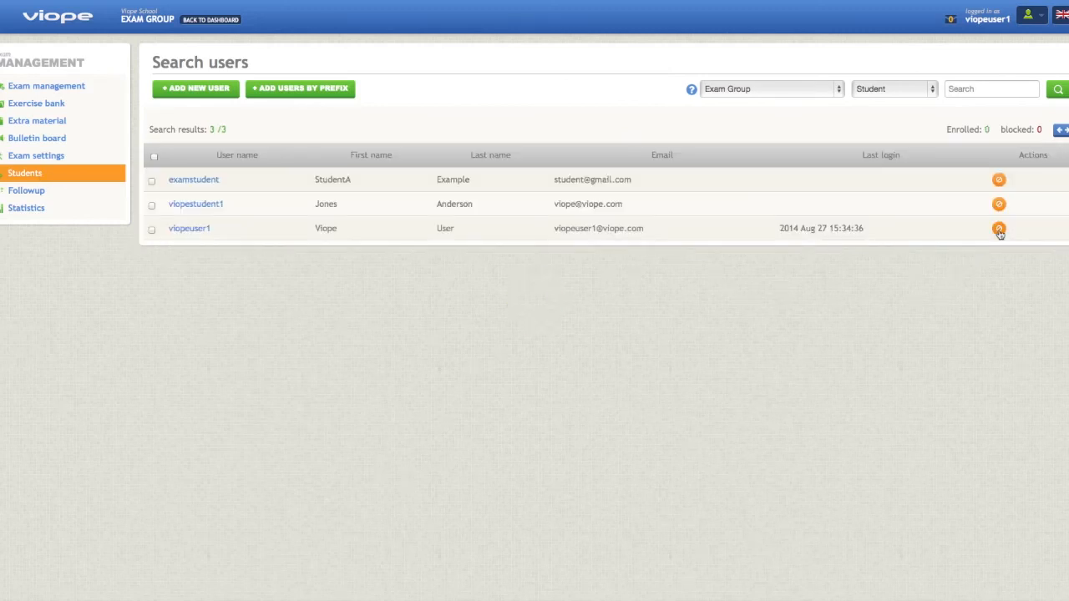